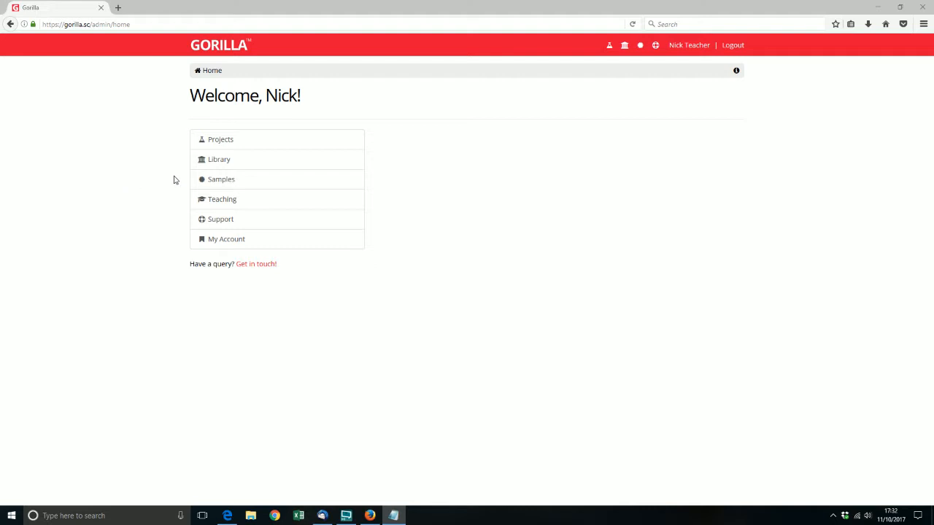
Compare the teacher account's home page in Firefox with the student account's home page in Edge, ending in Firefox.
{"action": "left_click", "coordinate": [167, 169]}
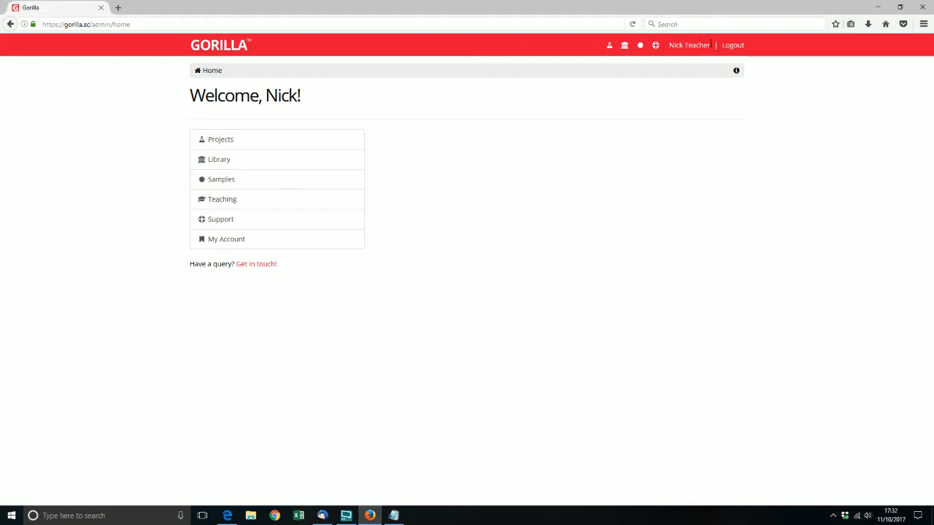
{"action": "left_click", "coordinate": [227, 516]}
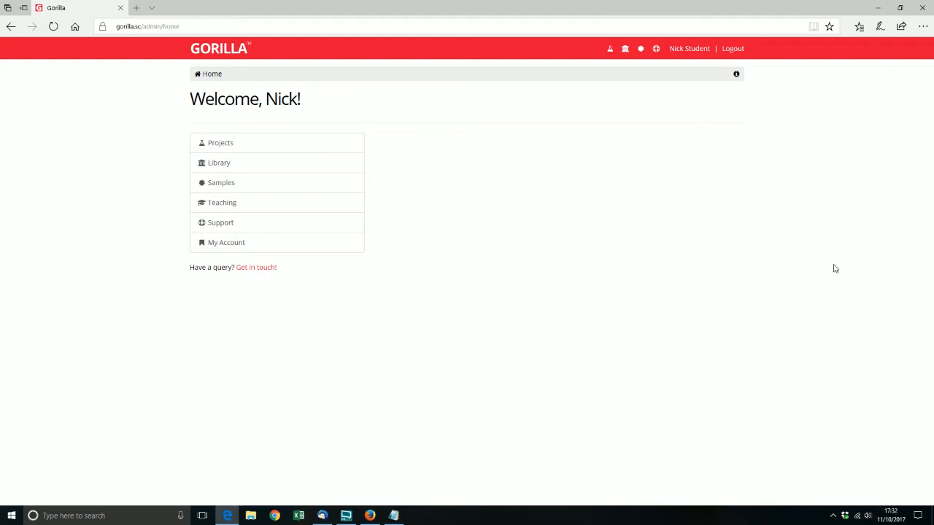
{"action": "left_click", "coordinate": [370, 516]}
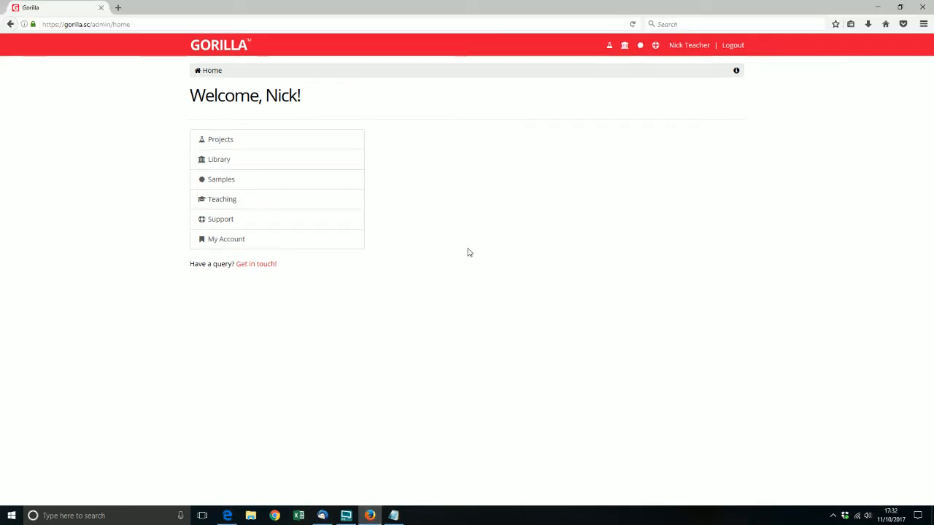
Open Example Task from the Psych101 Getting Started project and view the layout of its trial Screen 1.
{"action": "left_click", "coordinate": [212, 143]}
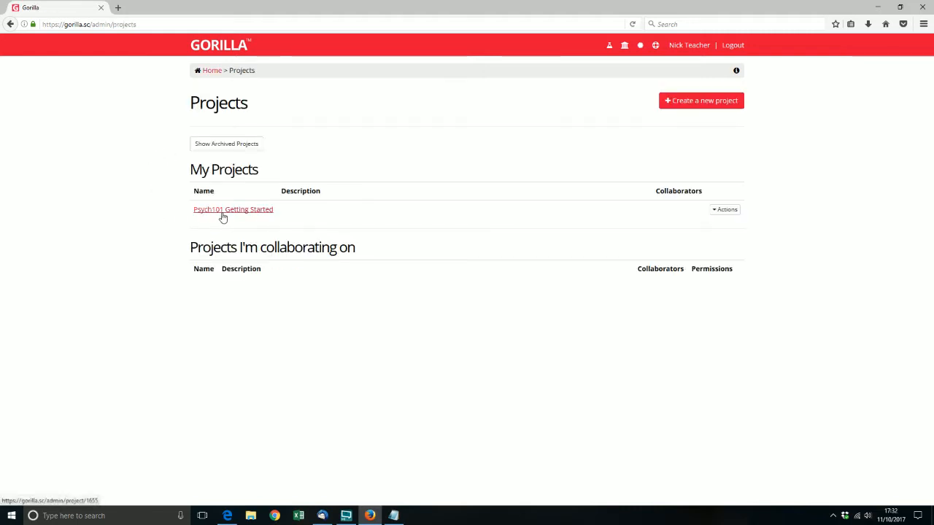
{"action": "left_click", "coordinate": [223, 213]}
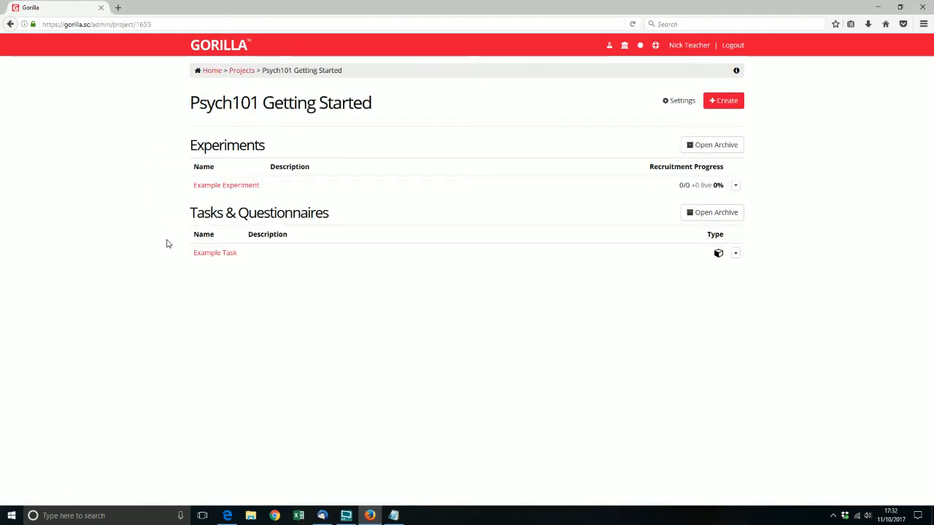
{"action": "left_click", "coordinate": [212, 254]}
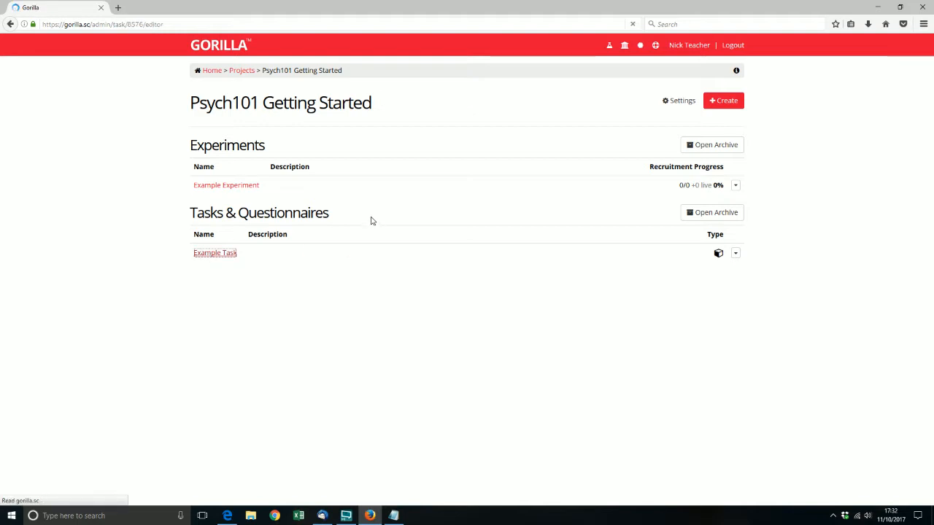
{"action": "left_click", "coordinate": [267, 297]}
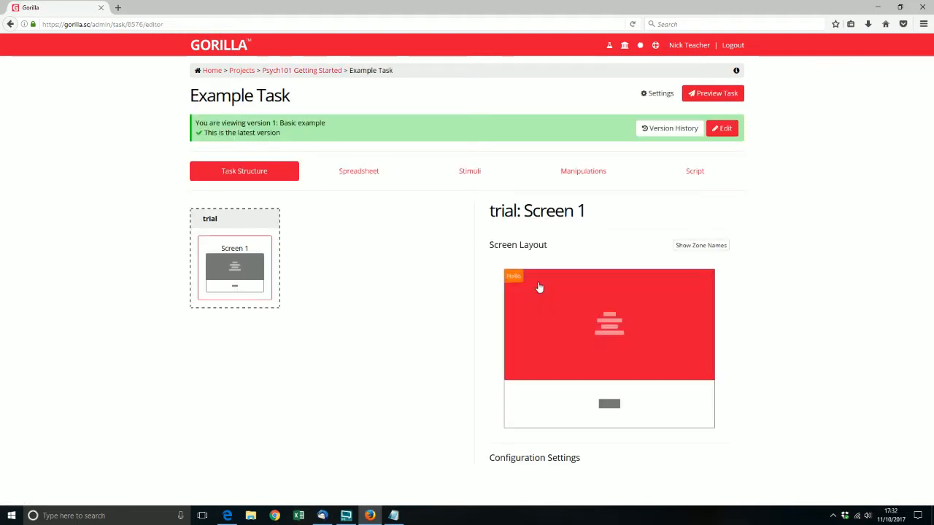
Preview Example Task with Spreadsheet1 through to its end and return to the task editor.
{"action": "left_click", "coordinate": [711, 92]}
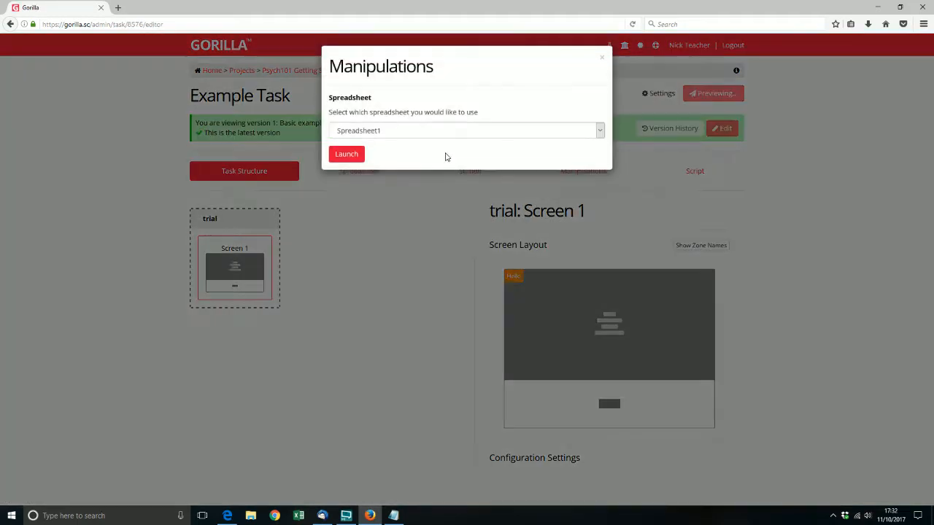
{"action": "left_click", "coordinate": [349, 155]}
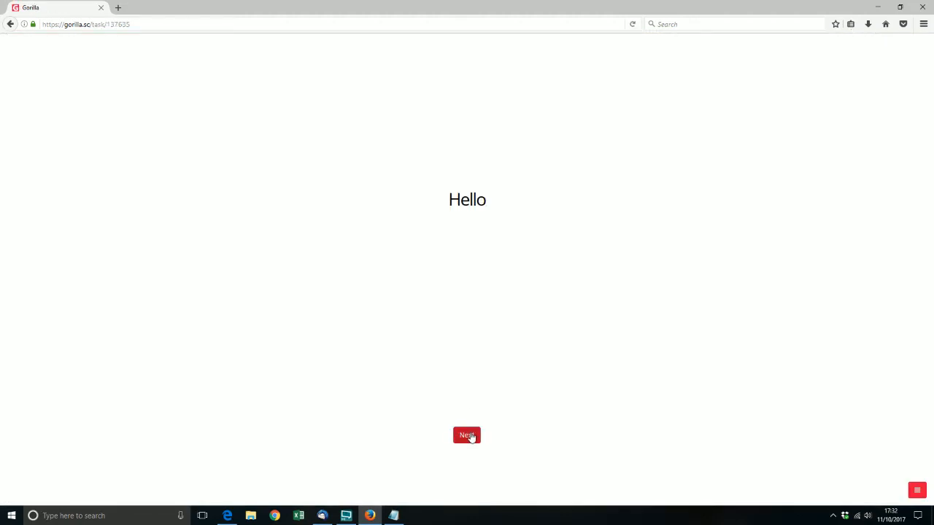
{"action": "left_click", "coordinate": [471, 436]}
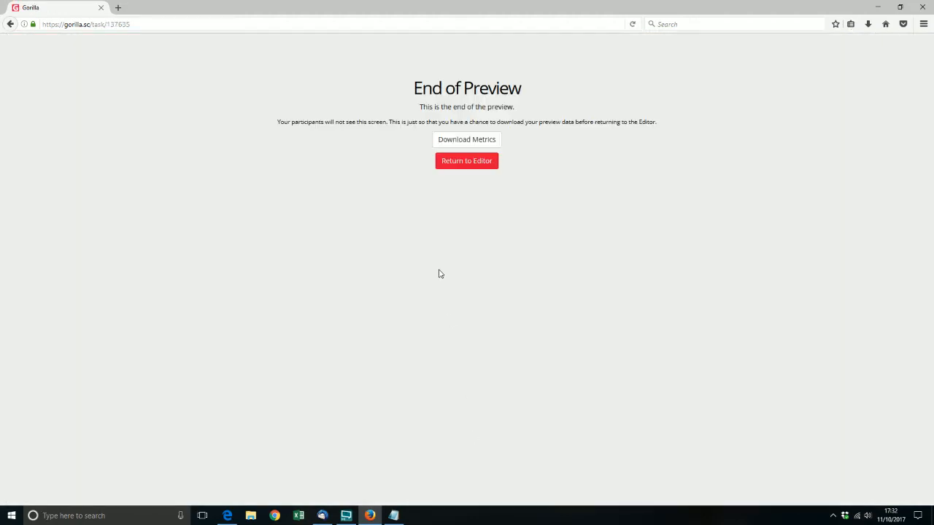
{"action": "left_click", "coordinate": [463, 168]}
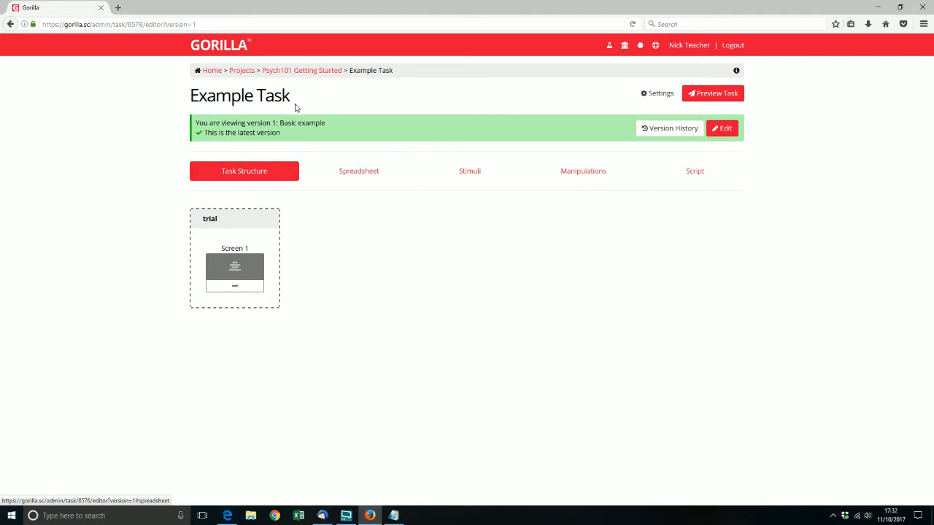
Open the Example Experiment in the Psych101 Getting Started project to view its design.
{"action": "left_click", "coordinate": [295, 73]}
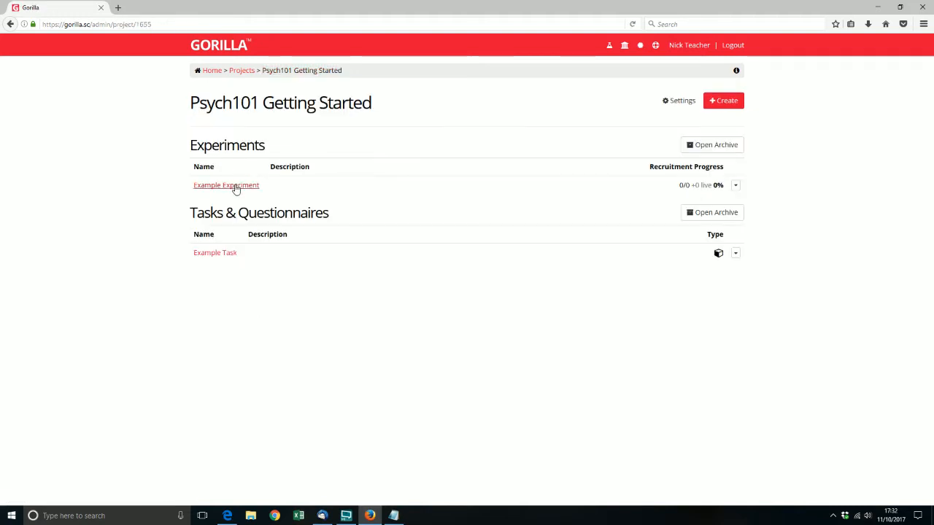
{"action": "left_click", "coordinate": [234, 187]}
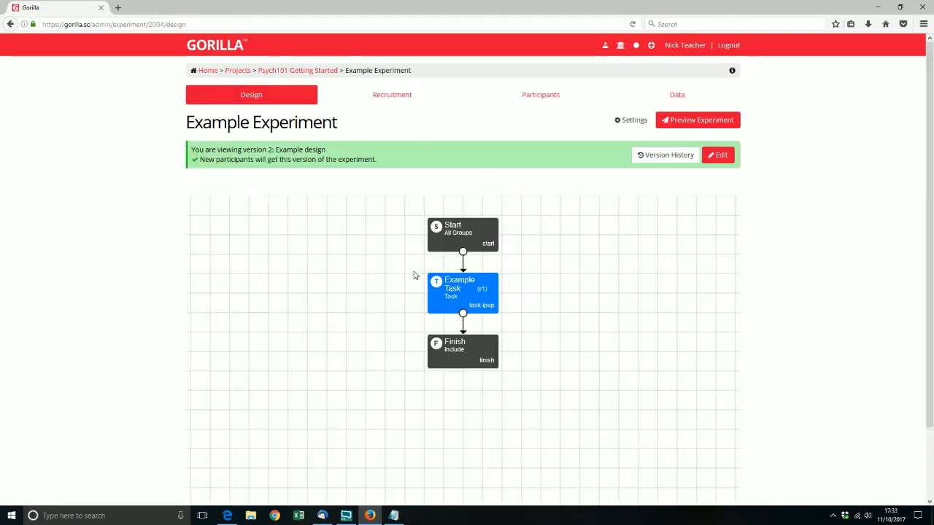
Create a teaching module named Psych101 with the description "Introduction to psychology".
{"action": "left_click", "coordinate": [208, 71]}
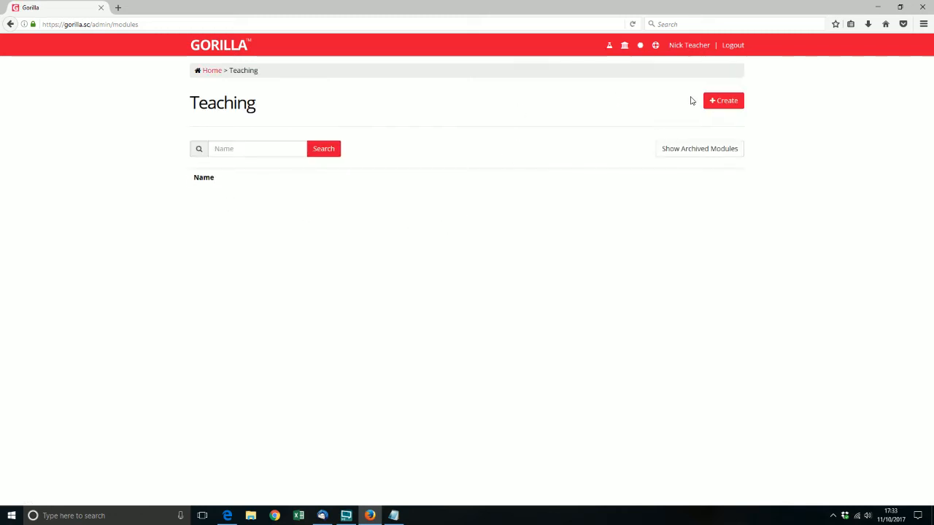
{"action": "left_click", "coordinate": [723, 103]}
{"action": "left_click", "coordinate": [380, 116]}
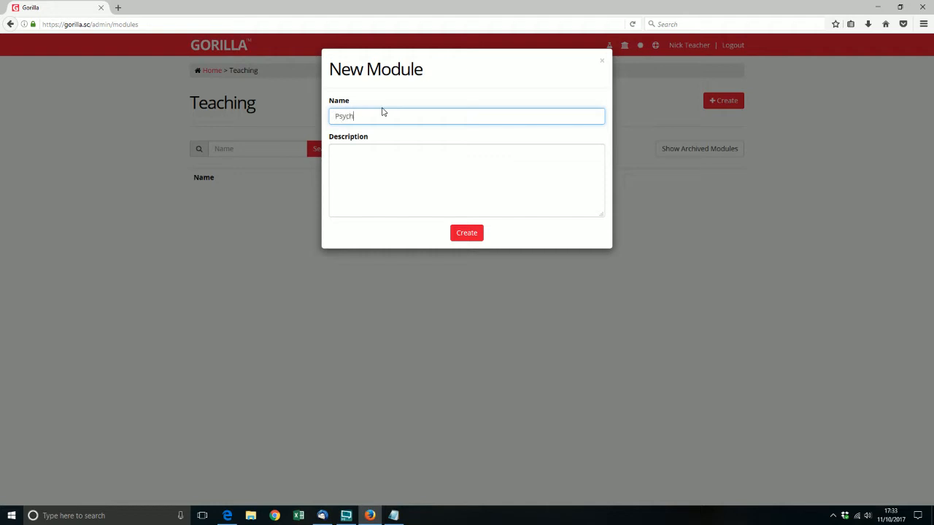
{"action": "key", "text": "Tab"}
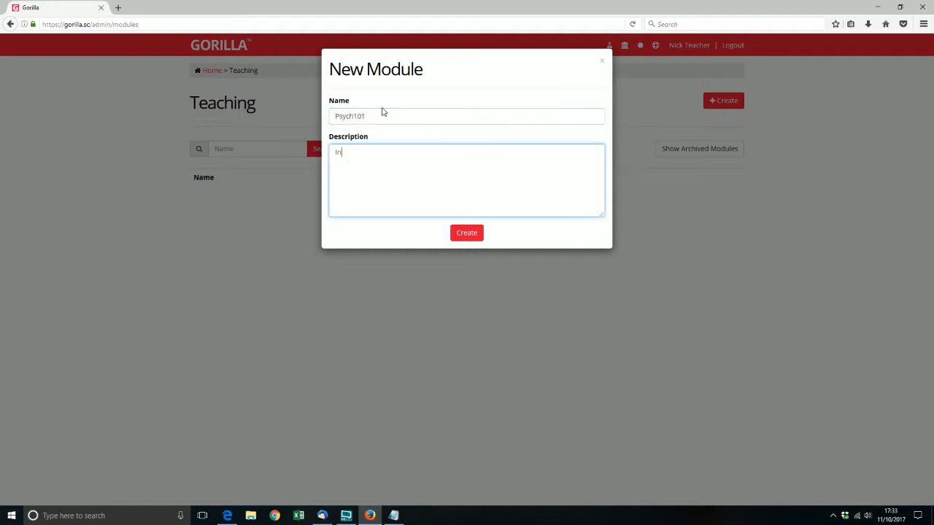
{"action": "type", "text": "Introduction to psychology"}
{"action": "left_click", "coordinate": [466, 233]}
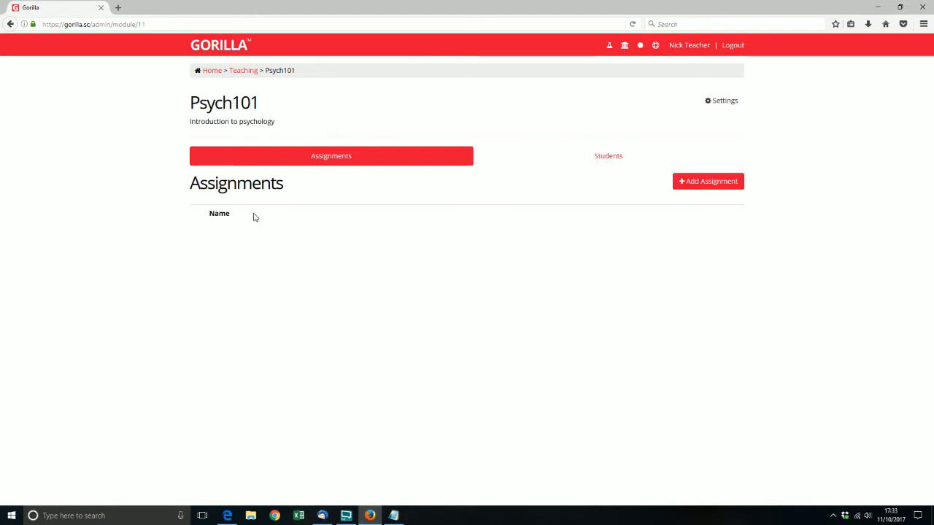
Add a Getting Started assignment to Psych101, described as "Clone the example project and change the message that the task displays".
{"action": "left_click", "coordinate": [708, 183]}
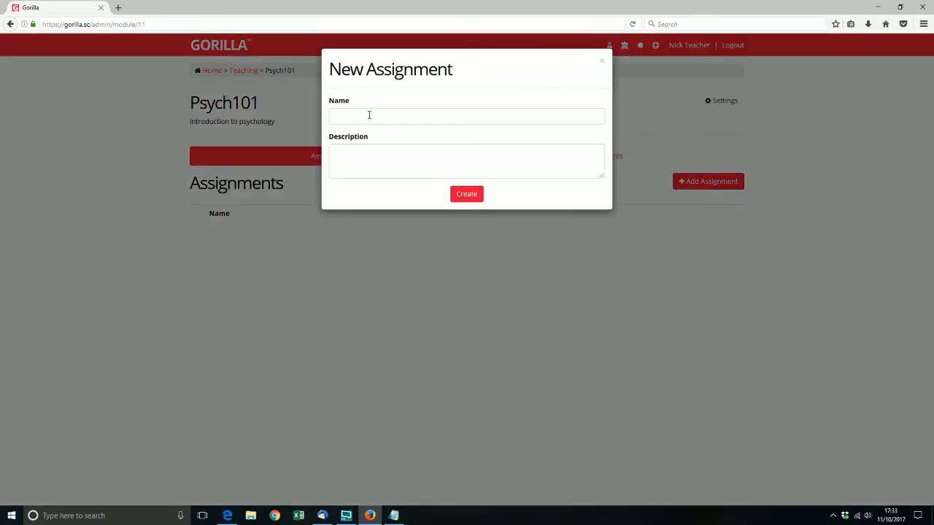
{"action": "left_click", "coordinate": [369, 114]}
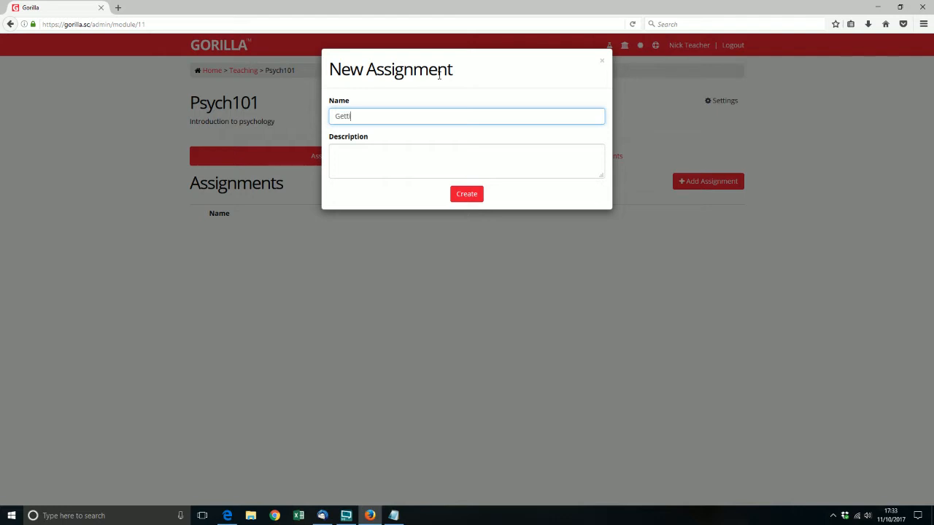
{"action": "key", "text": "Tab"}
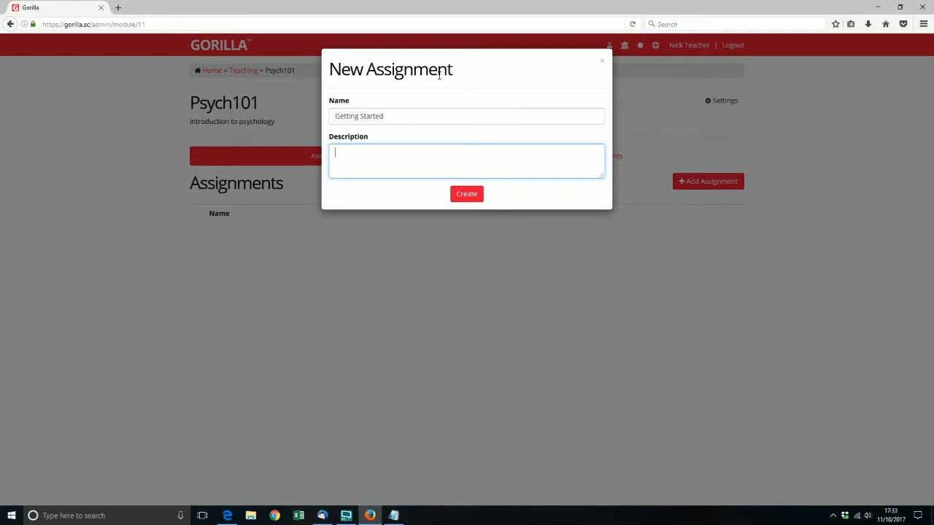
{"action": "type", "text": "Clone the example project and change the message that"}
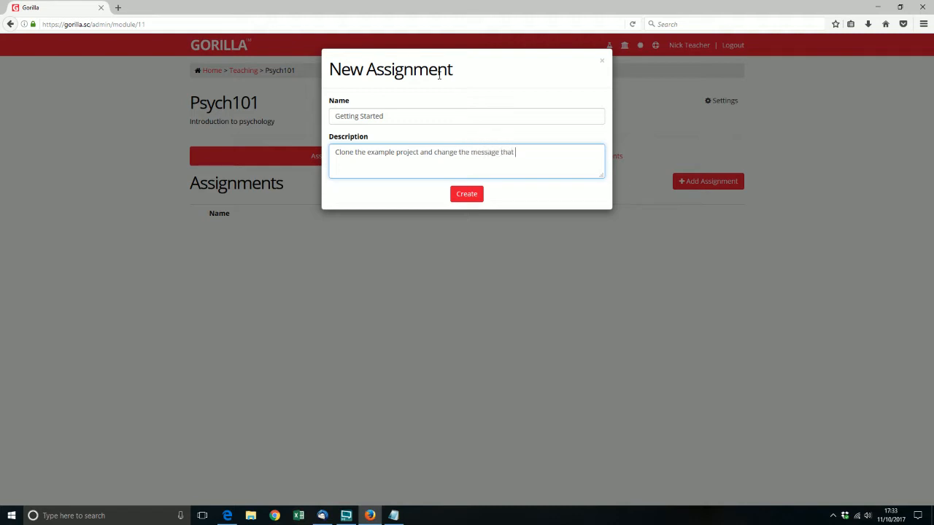
{"action": "type", "text": " the task displays"}
{"action": "left_click", "coordinate": [467, 194]}
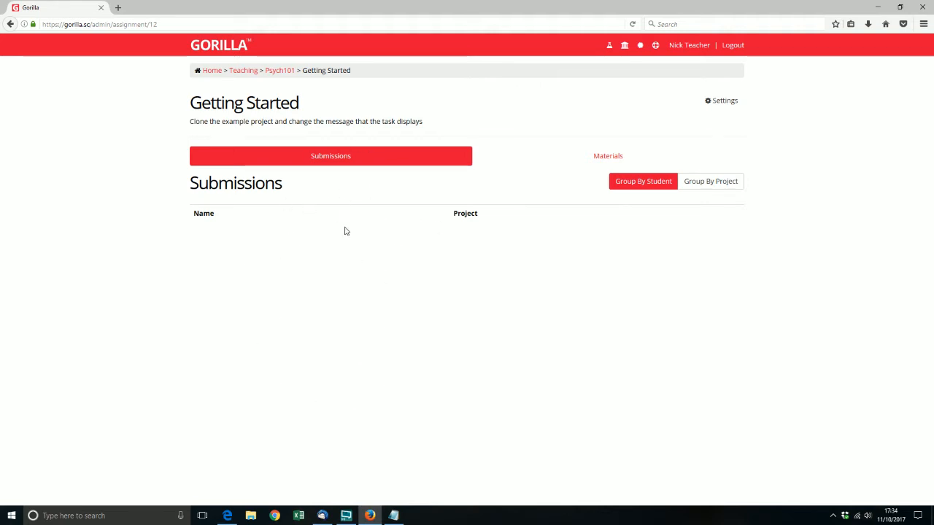
Attach the Psych101 Getting Started project to the Getting Started assignment's materials.
{"action": "left_click", "coordinate": [578, 160]}
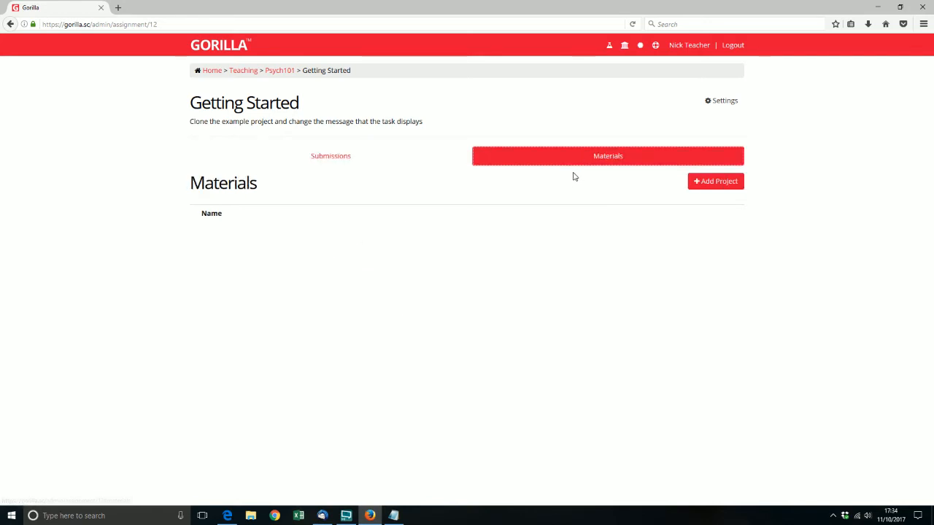
{"action": "left_click", "coordinate": [725, 183]}
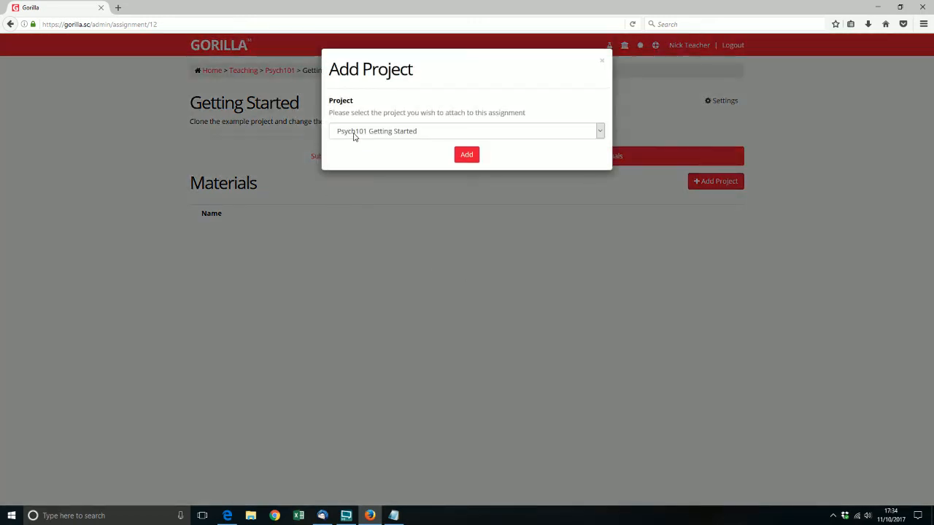
{"action": "left_click", "coordinate": [355, 136]}
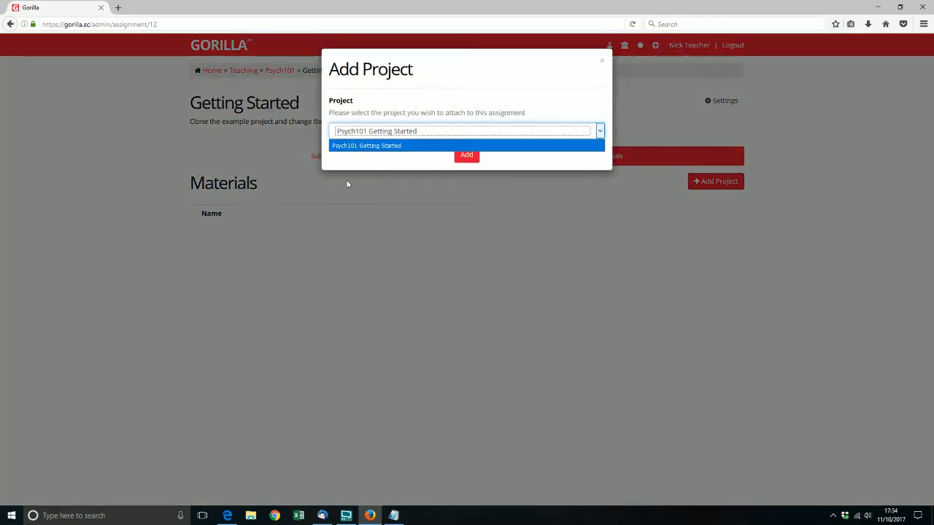
{"action": "left_click", "coordinate": [362, 146]}
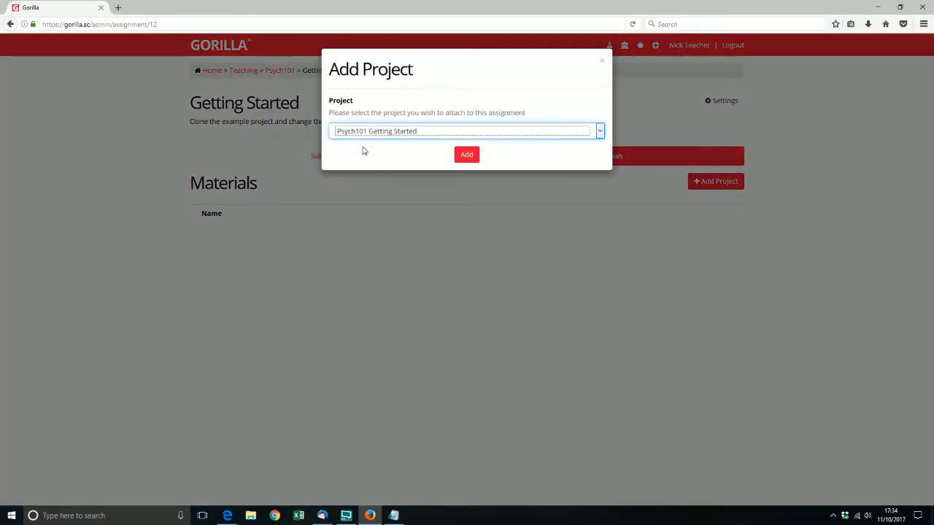
{"action": "left_click", "coordinate": [467, 156]}
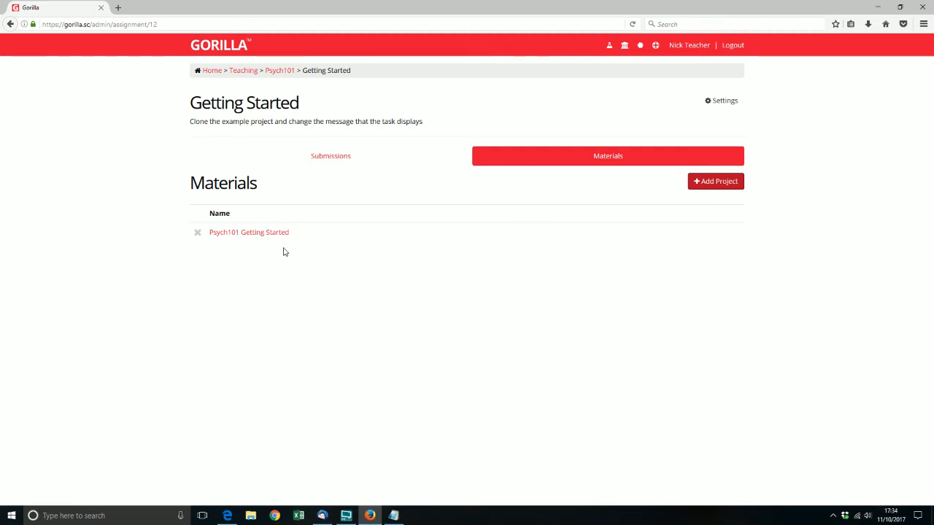
Add students to the Psych101 module by uploading student_upload_example.csv from the Demo folder.
{"action": "left_click", "coordinate": [281, 72]}
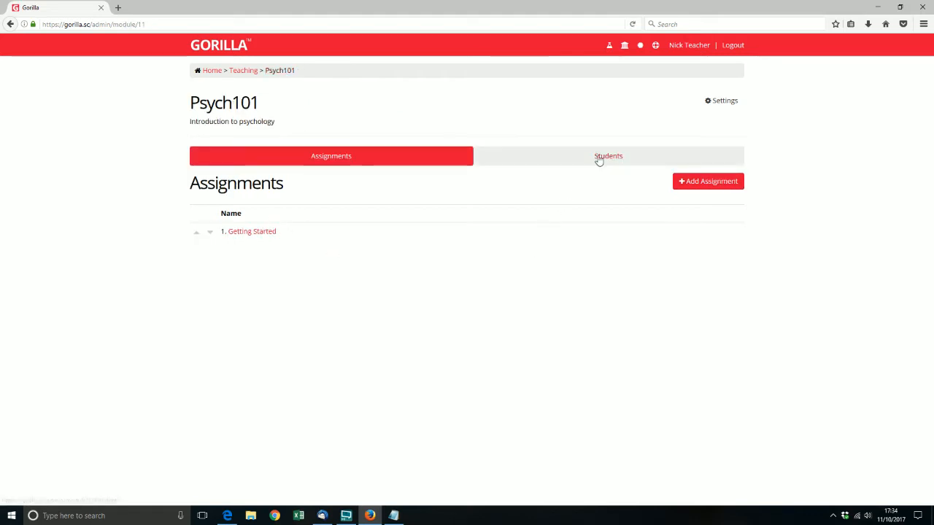
{"action": "left_click", "coordinate": [598, 159]}
{"action": "left_click", "coordinate": [694, 189]}
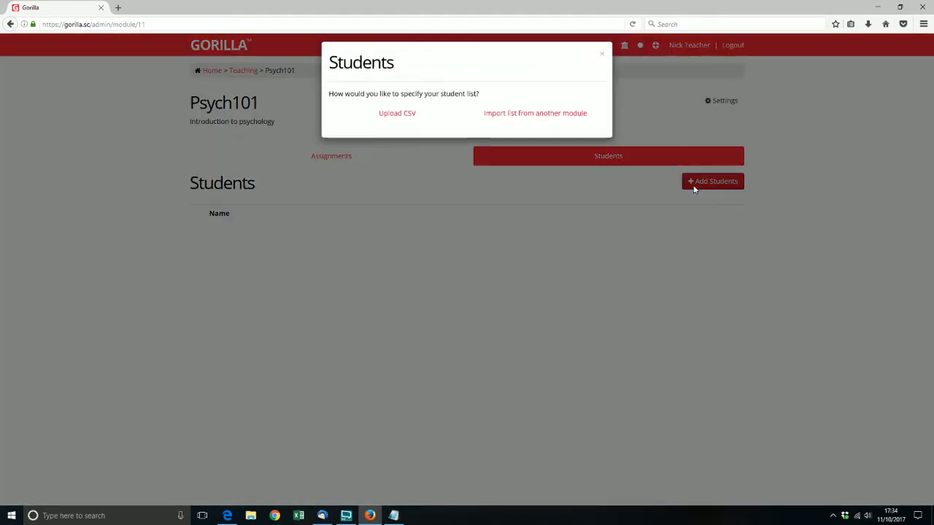
{"action": "left_click", "coordinate": [406, 122]}
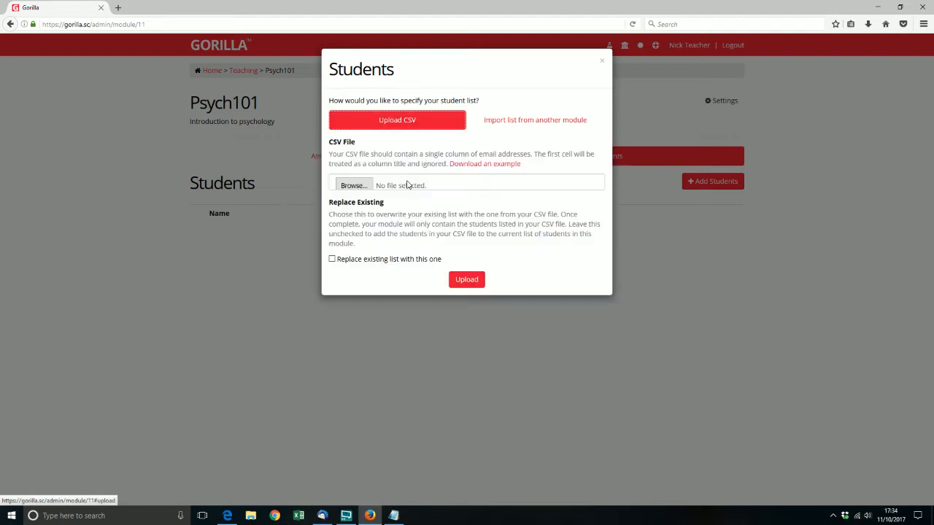
{"action": "left_click", "coordinate": [352, 183]}
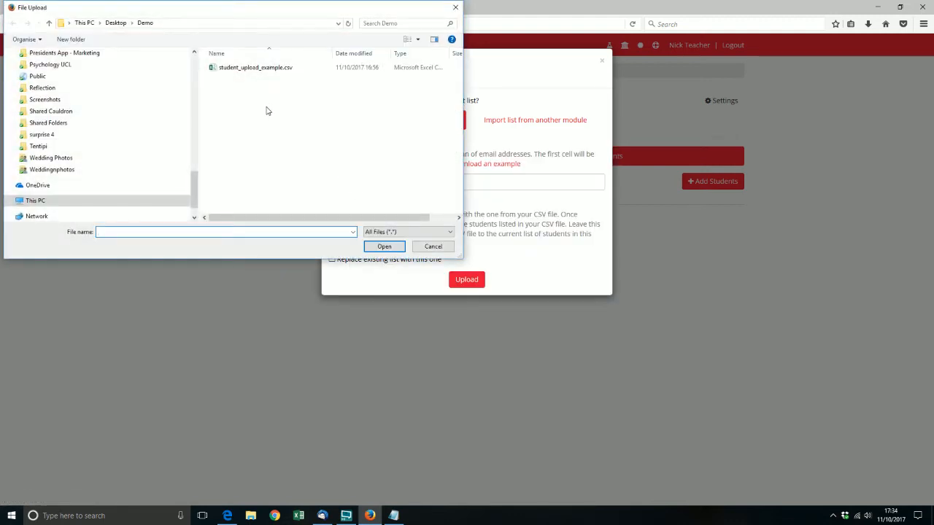
{"action": "left_click", "coordinate": [269, 70]}
{"action": "left_click", "coordinate": [384, 248]}
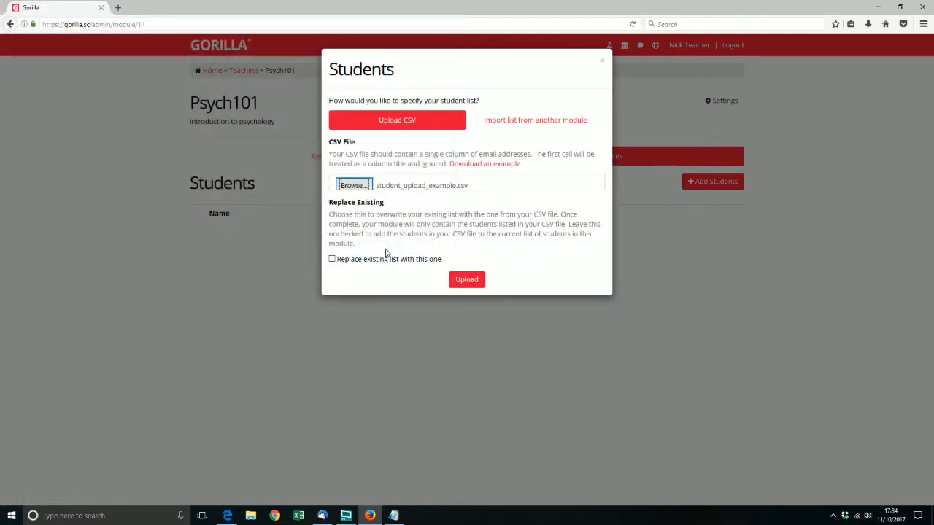
{"action": "left_click", "coordinate": [467, 281]}
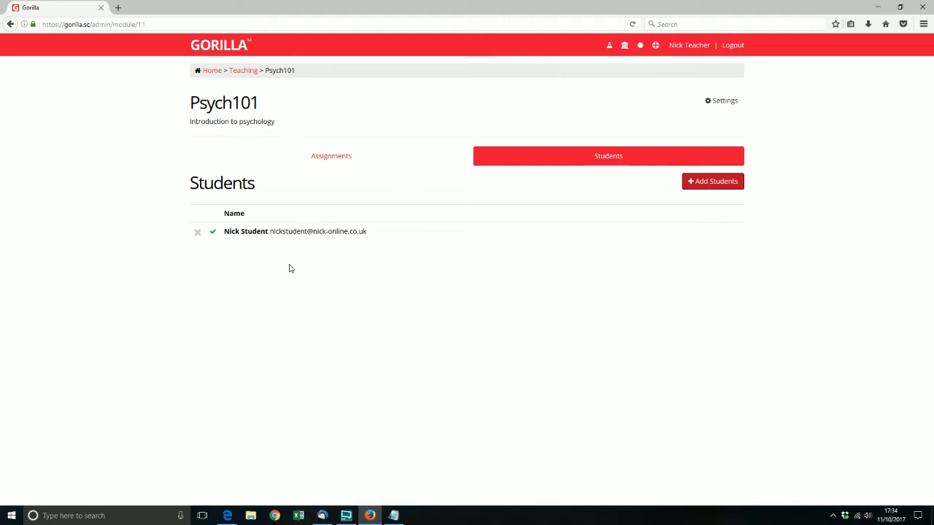
Switch to the student's account in Edge and open the Getting Started assignment of the Psych101 module.
{"action": "left_click", "coordinate": [228, 517]}
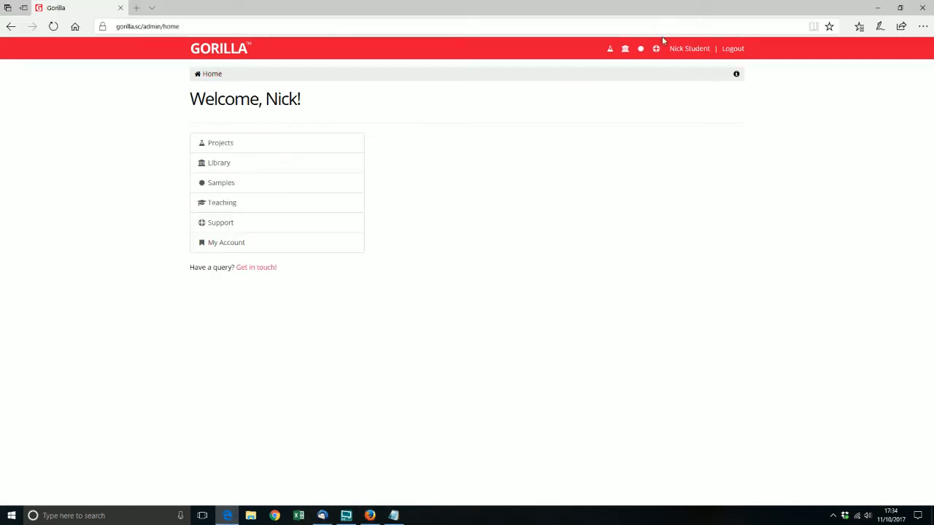
{"action": "left_click", "coordinate": [221, 204]}
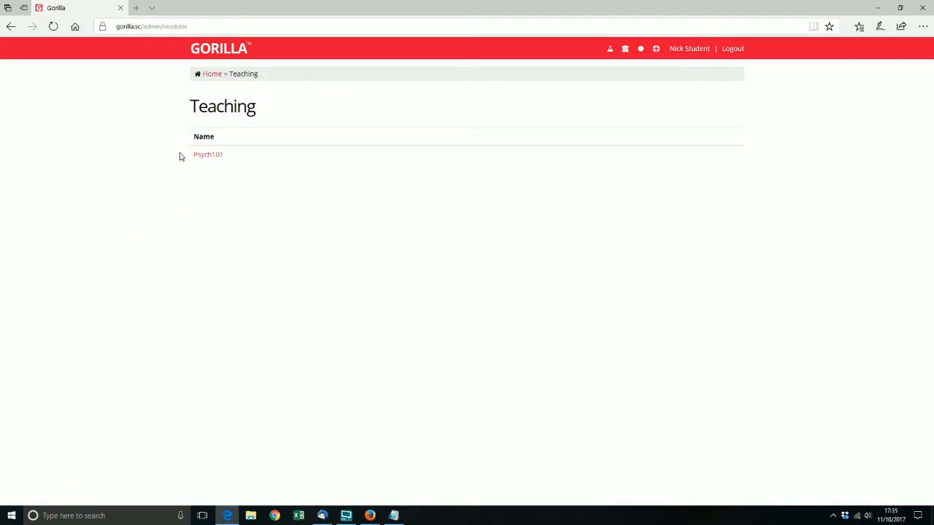
{"action": "left_click", "coordinate": [211, 156]}
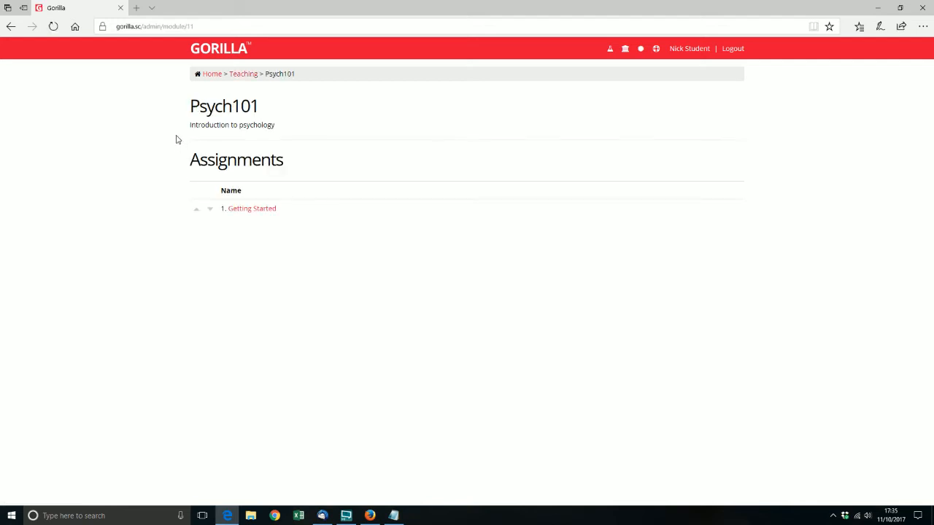
{"action": "left_click", "coordinate": [252, 209]}
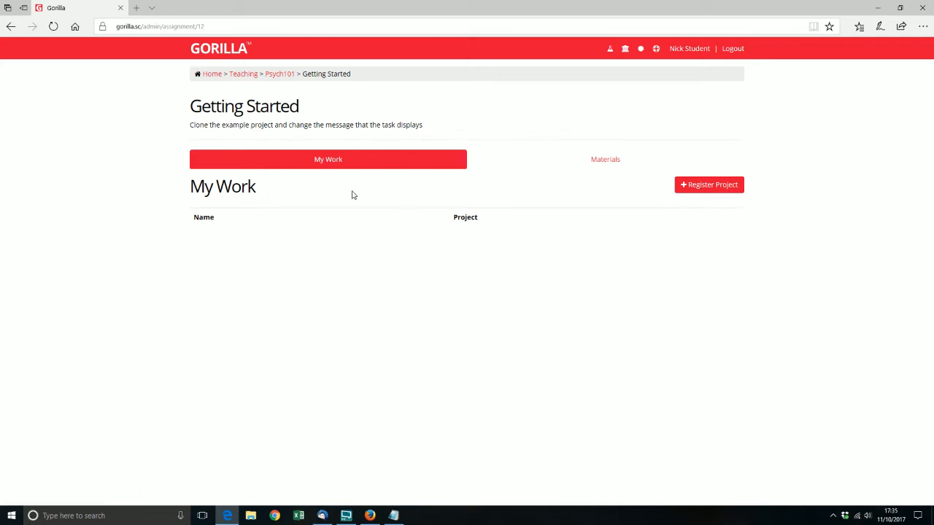
Clone the Psych101 Getting Started project from the assignment's materials, keeping its name and attaching the clone to the assignment.
{"action": "left_click", "coordinate": [612, 164]}
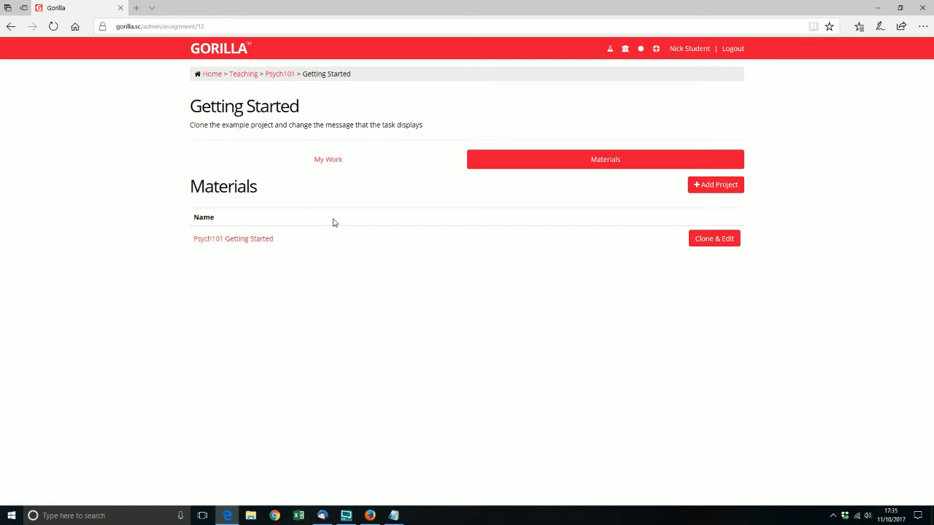
{"action": "left_click", "coordinate": [718, 245]}
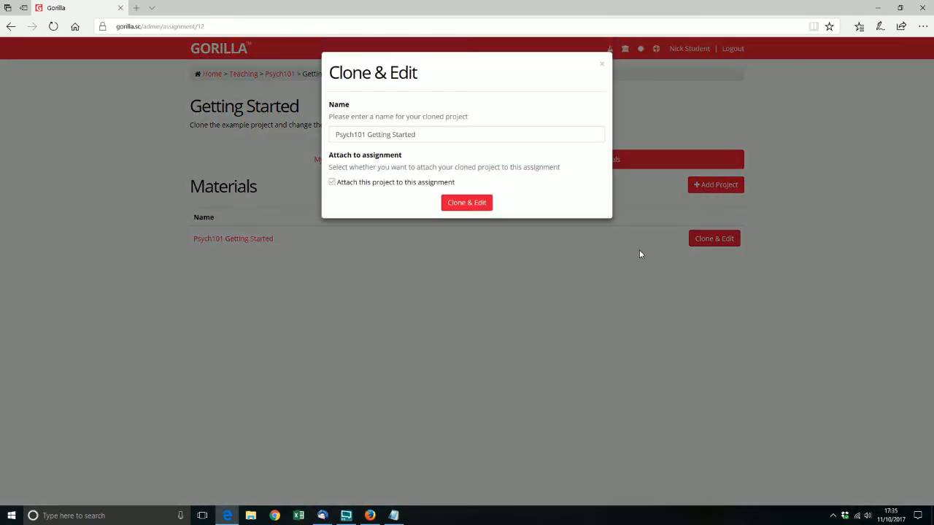
{"action": "left_click", "coordinate": [426, 134]}
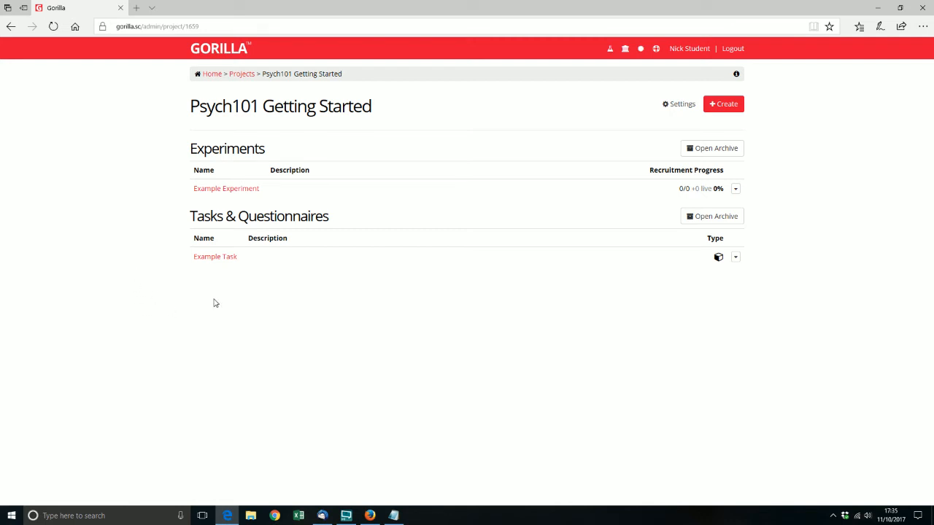
Change the static text on Screen 1 of the cloned project's Example Task to "Hi".
{"action": "left_click", "coordinate": [223, 261]}
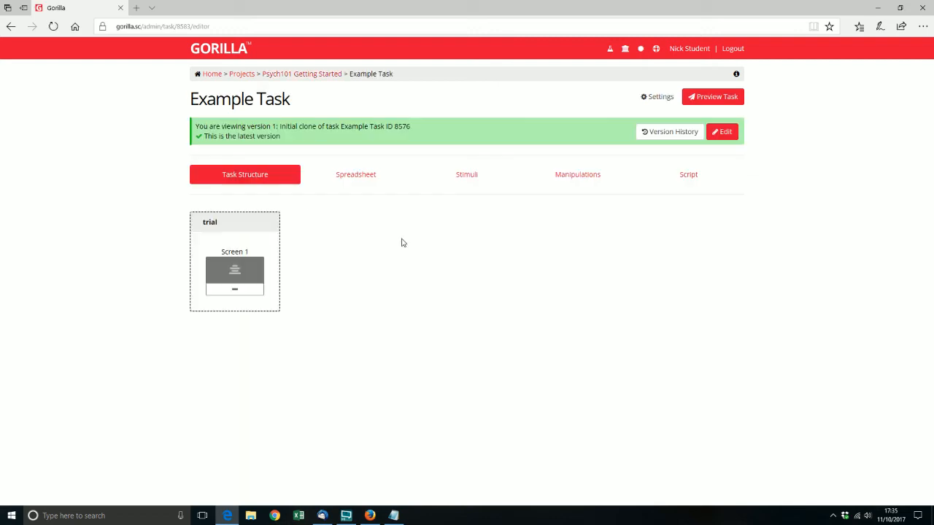
{"action": "left_click", "coordinate": [257, 269]}
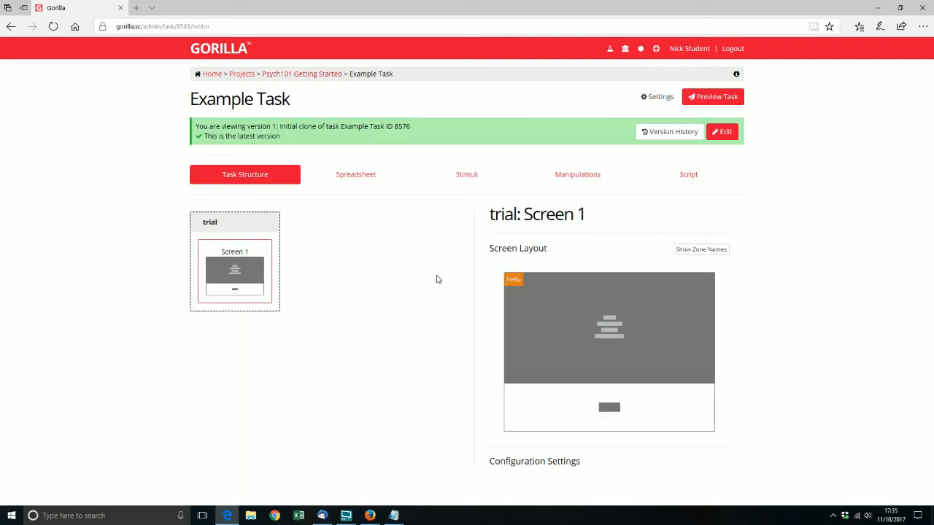
{"action": "left_click", "coordinate": [723, 132]}
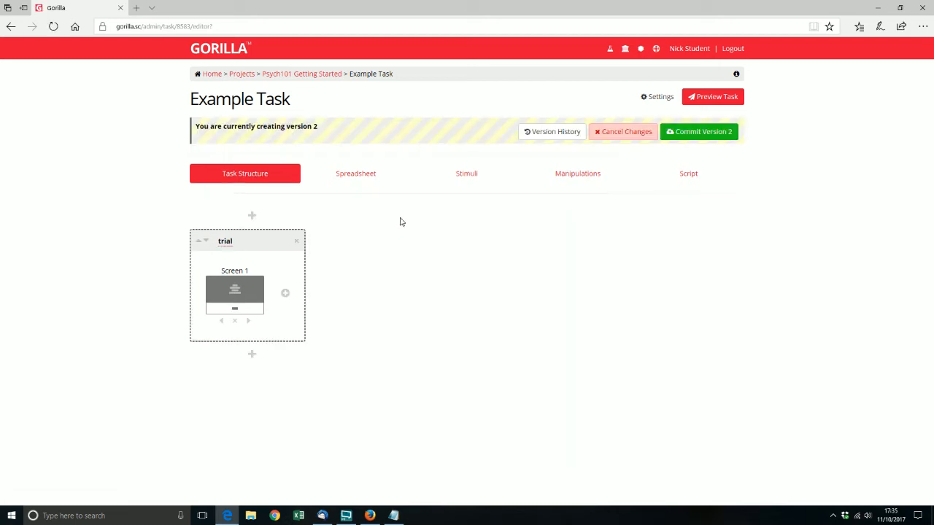
{"action": "left_click", "coordinate": [241, 307]}
{"action": "left_click", "coordinate": [532, 340]}
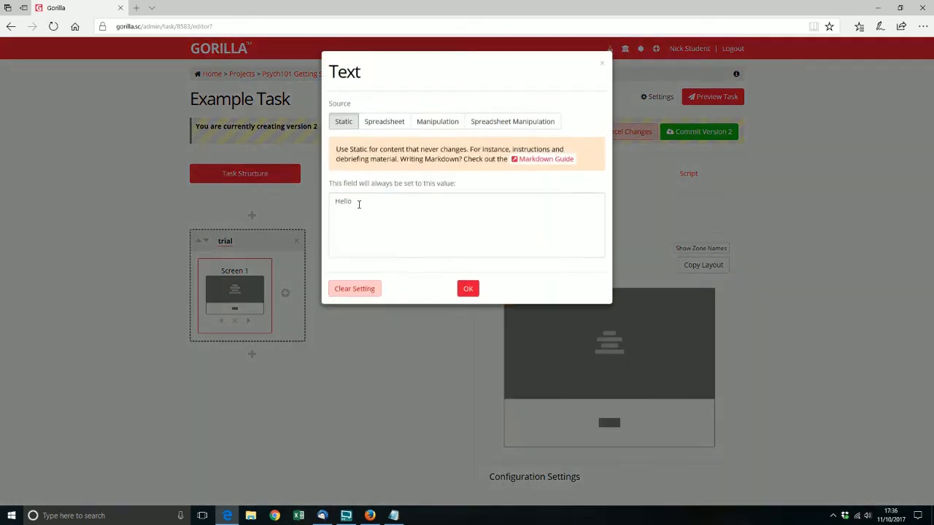
{"action": "left_click_drag", "start_coordinate": [356, 202], "coordinate": [295, 207]}
{"action": "type", "text": "H"}
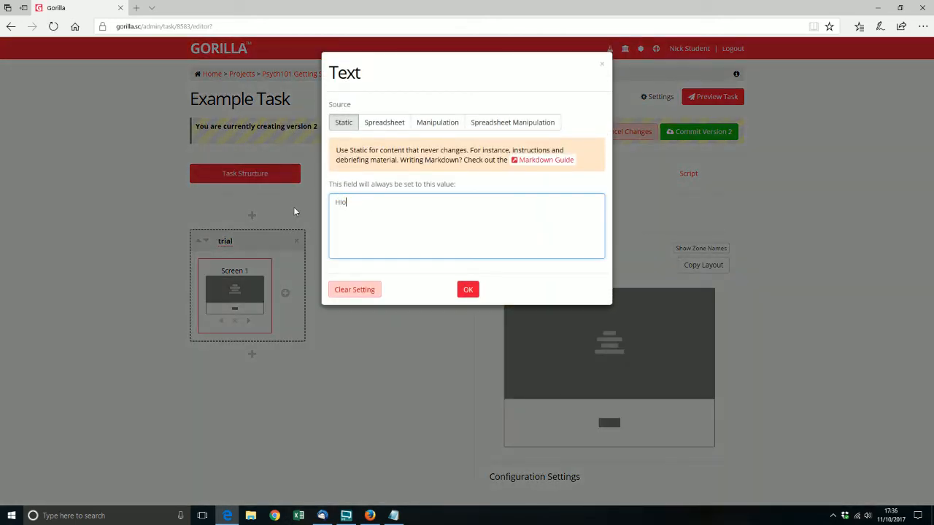
{"action": "type", "text": "i"}
{"action": "left_click", "coordinate": [467, 290]}
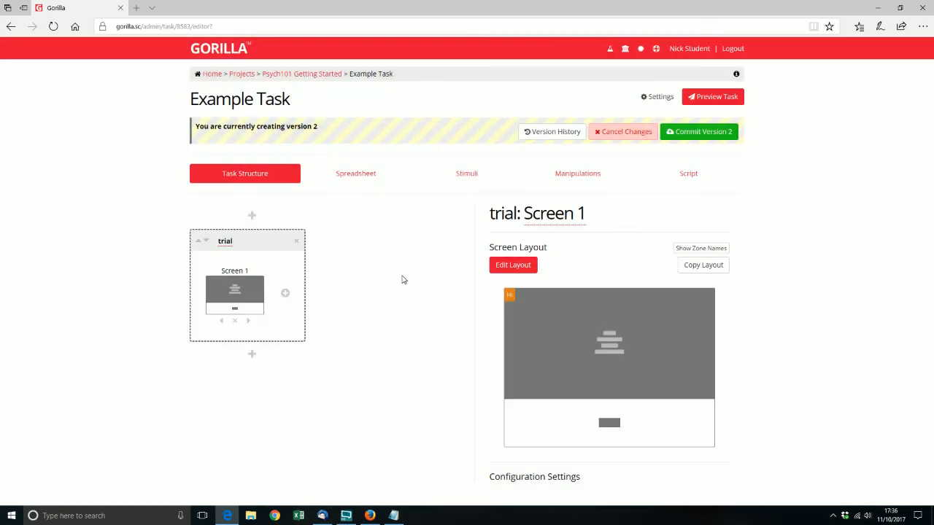
Preview Example Task through to its end and commit version 2 with the description "Change task message".
{"action": "left_click", "coordinate": [704, 97]}
{"action": "left_click", "coordinate": [354, 160]}
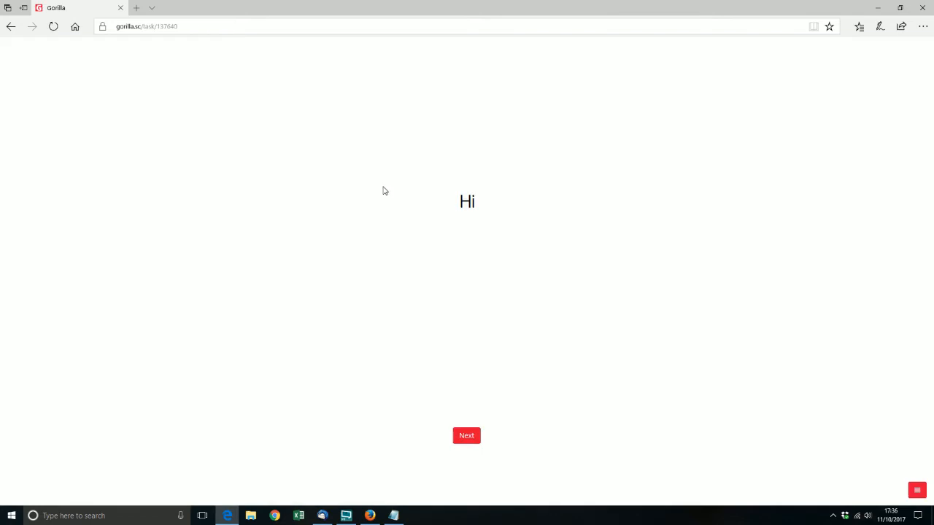
{"action": "left_click", "coordinate": [466, 436]}
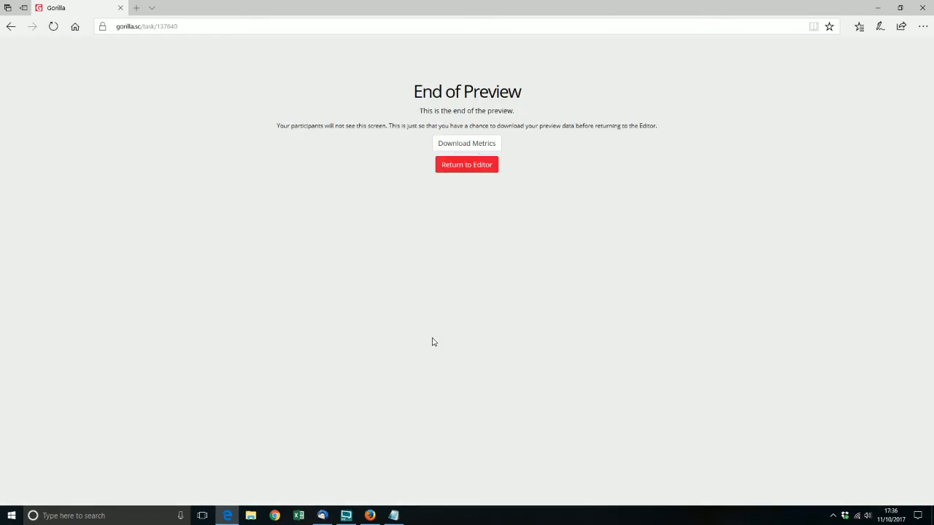
{"action": "left_click", "coordinate": [455, 167]}
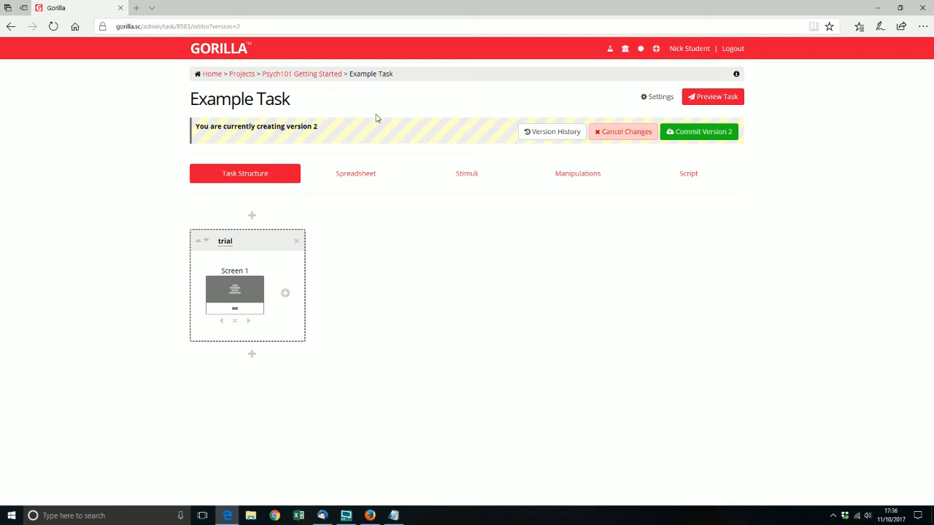
{"action": "left_click", "coordinate": [699, 132]}
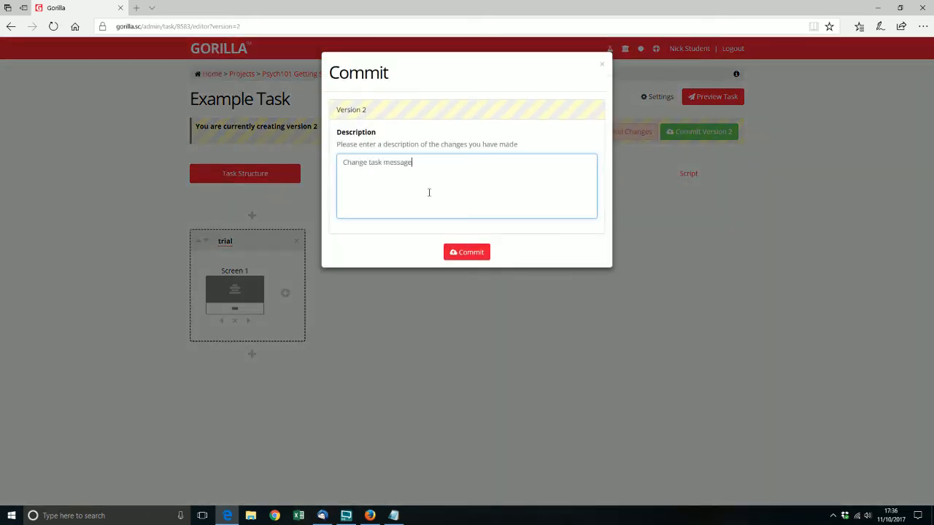
{"action": "left_click", "coordinate": [447, 252]}
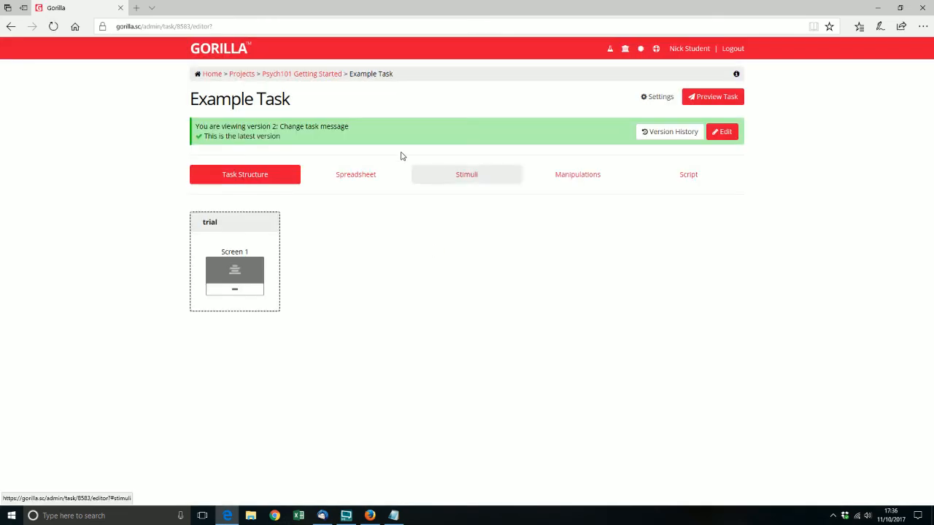
Add the note "Please give me extra credit" to the student's registered project in the Psych101 Getting Started assignment.
{"action": "left_click", "coordinate": [213, 74]}
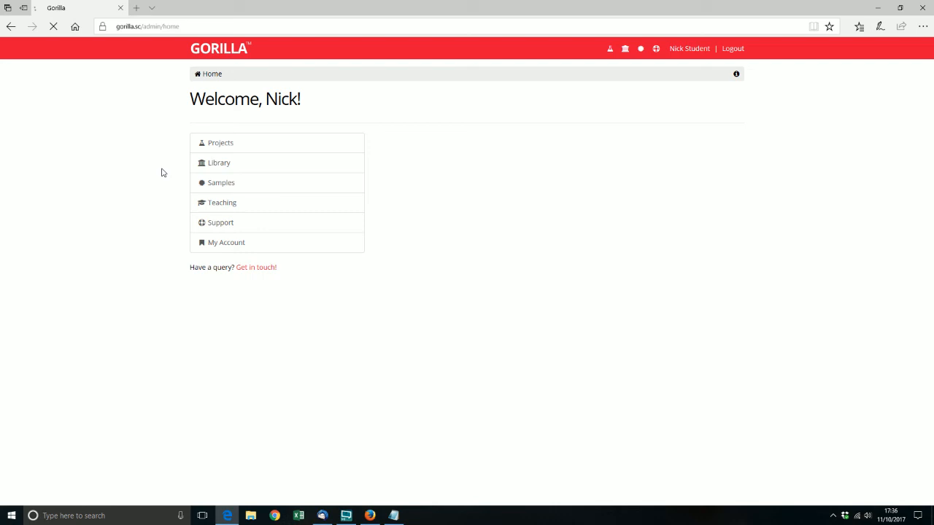
{"action": "left_click", "coordinate": [216, 205]}
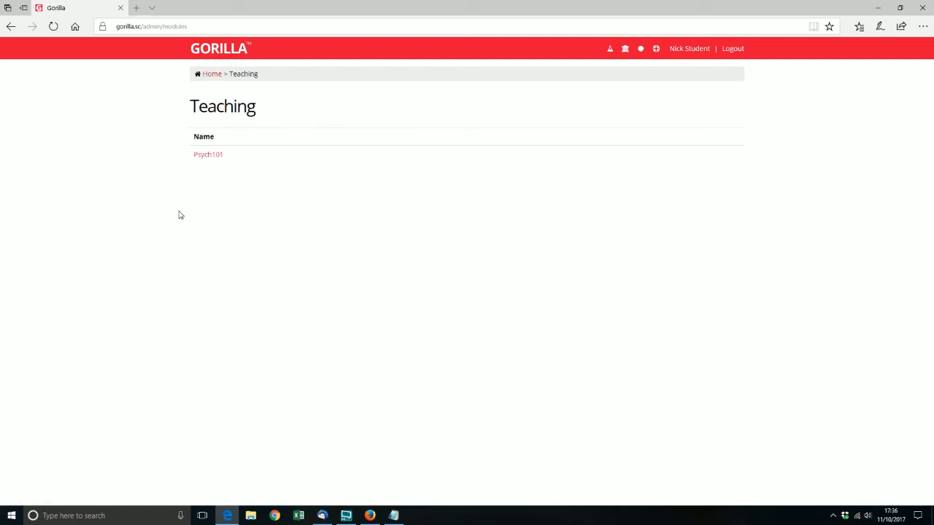
{"action": "left_click", "coordinate": [211, 155]}
{"action": "left_click", "coordinate": [246, 211]}
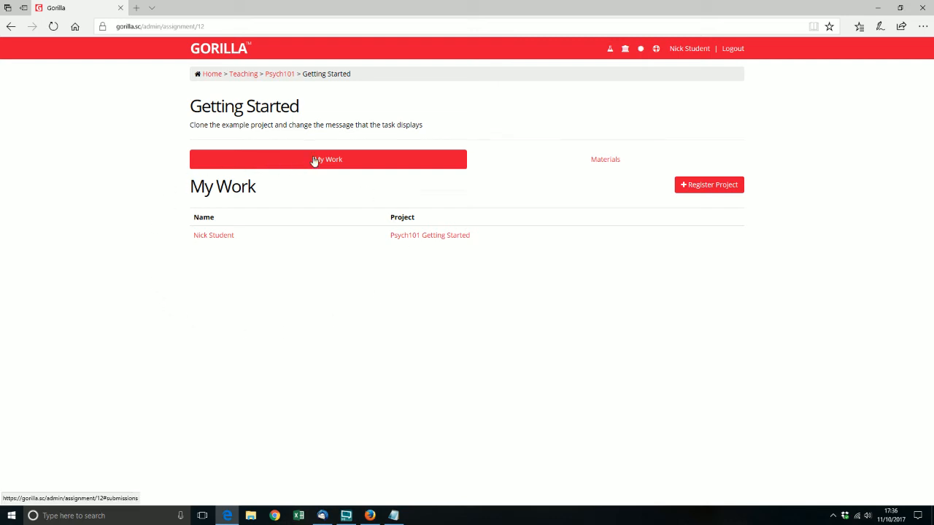
{"action": "left_click", "coordinate": [213, 236]}
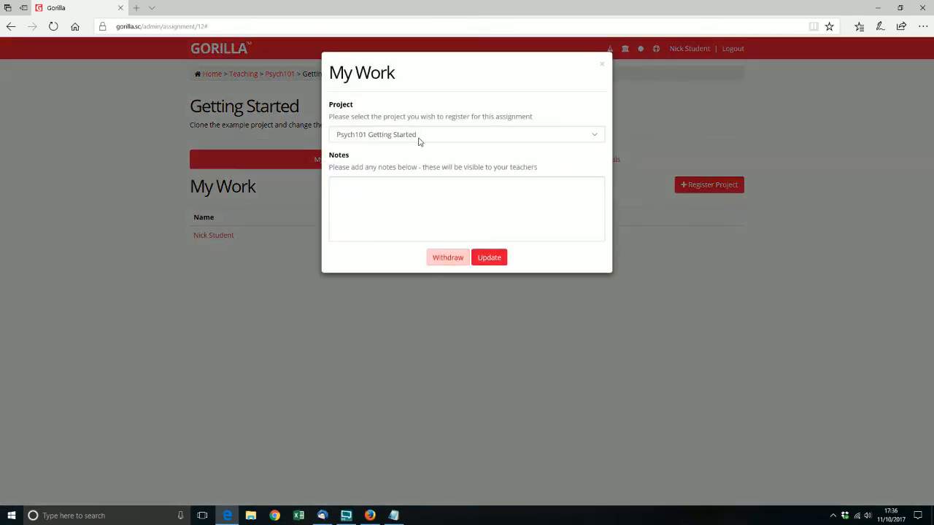
{"action": "left_click", "coordinate": [371, 191]}
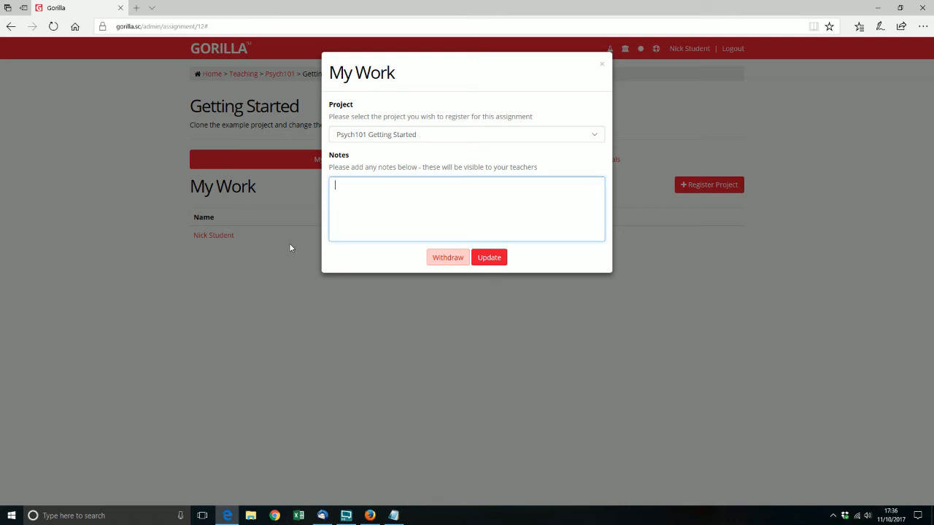
{"action": "type", "text": "Please give me extra credit"}
{"action": "left_click", "coordinate": [500, 258]}
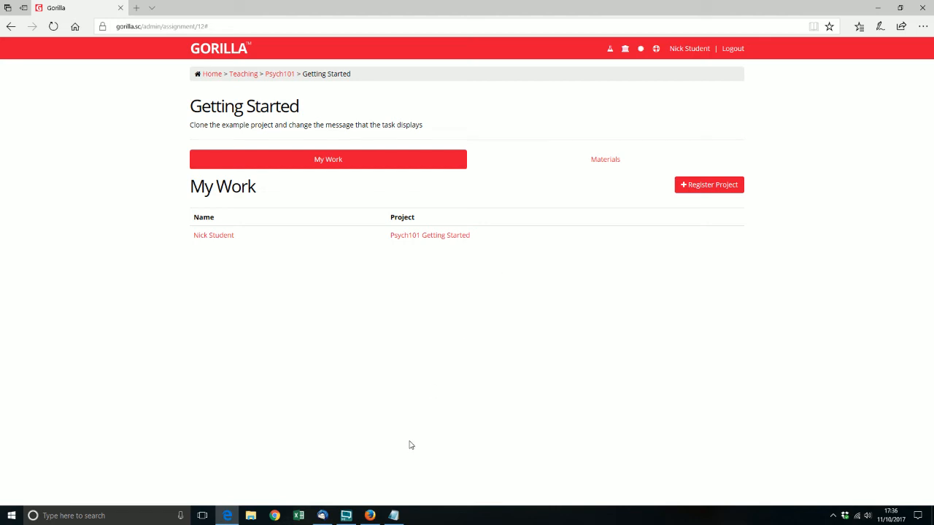
Switch to the teacher's account in Firefox and read the notes on the student's Getting Started submission.
{"action": "left_click", "coordinate": [370, 516]}
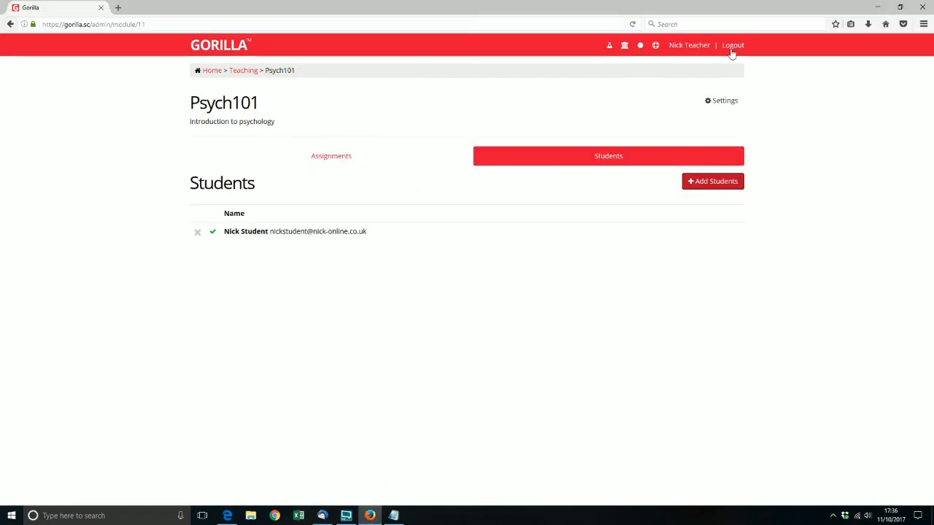
{"action": "left_click", "coordinate": [331, 158]}
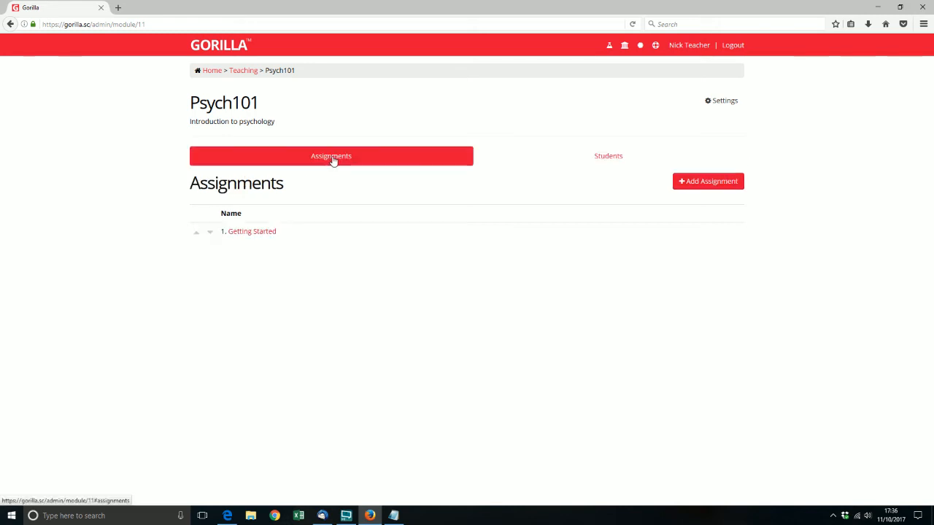
{"action": "left_click", "coordinate": [260, 233]}
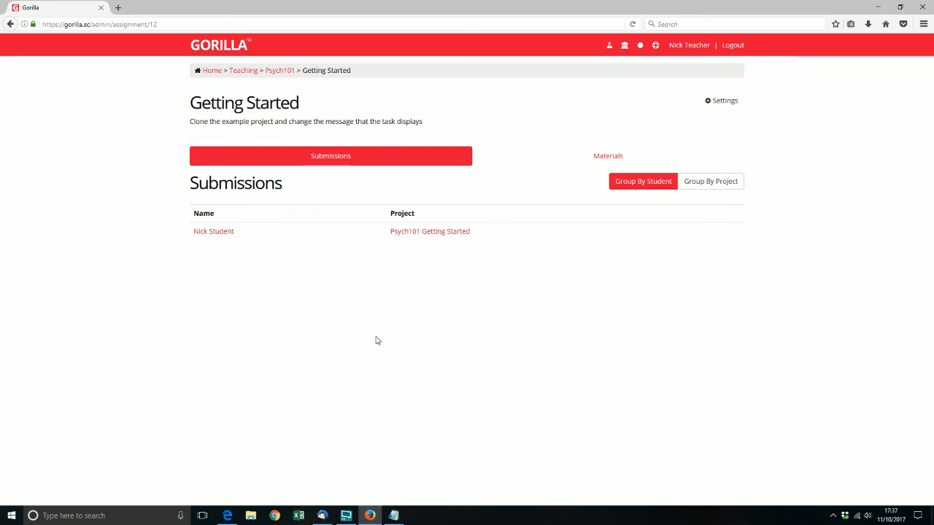
{"action": "left_click", "coordinate": [214, 232]}
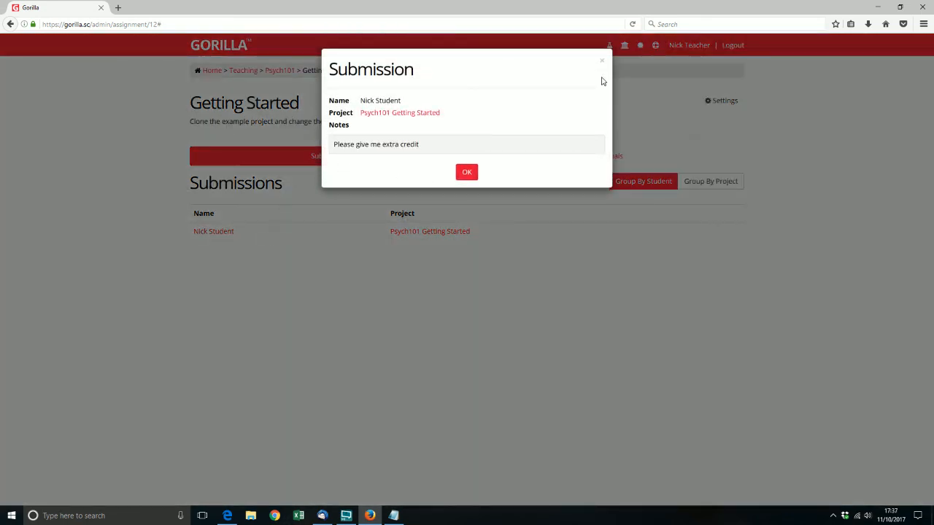
{"action": "left_click", "coordinate": [474, 174]}
Open the student's submitted project and examine Screen 1 of its Example Task.
{"action": "left_click", "coordinate": [437, 232]}
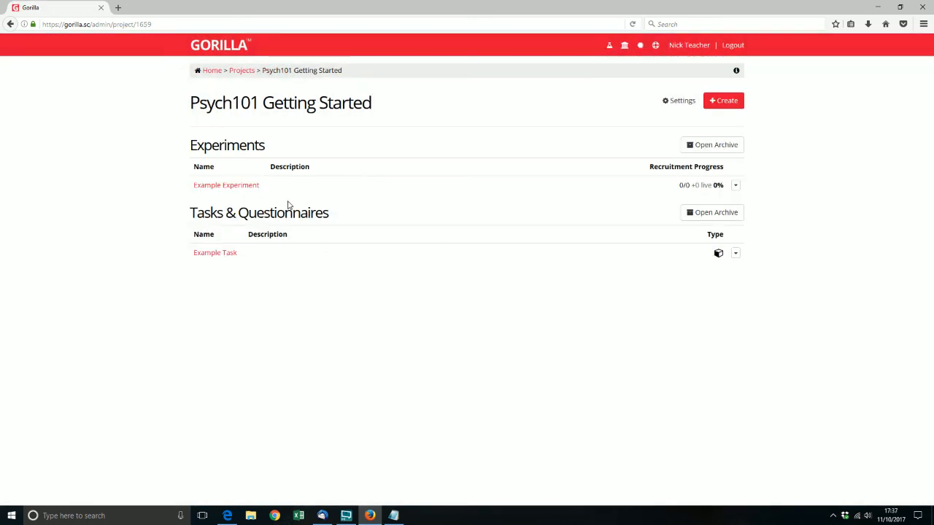
{"action": "left_click", "coordinate": [221, 254]}
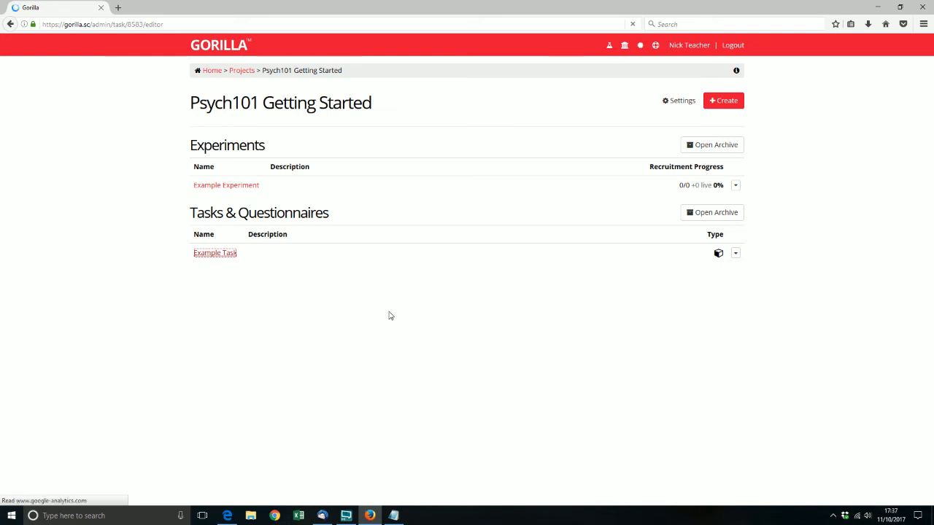
{"action": "left_click", "coordinate": [215, 284]}
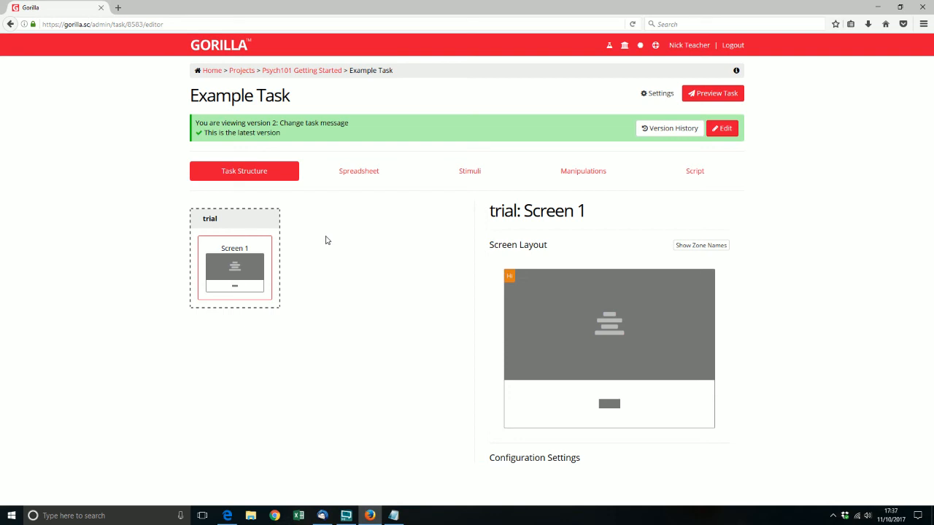
Return to the Psych101 module's assignment list in the teacher's account.
{"action": "key", "text": "alt+Tab"}
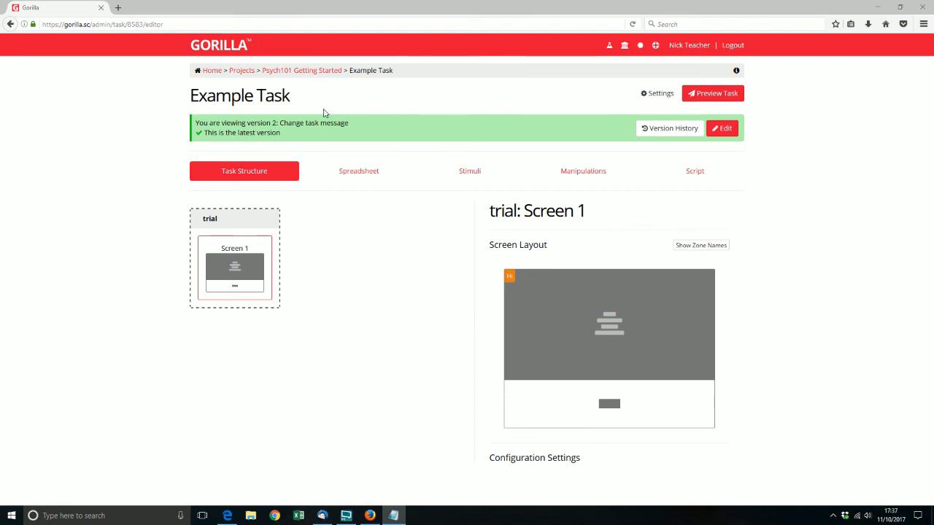
{"action": "left_click", "coordinate": [206, 71]}
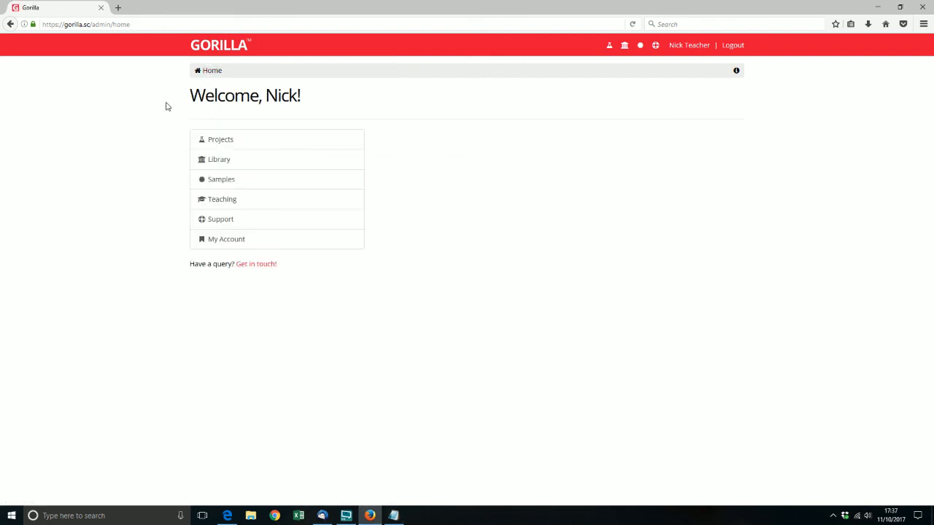
{"action": "left_click", "coordinate": [210, 201]}
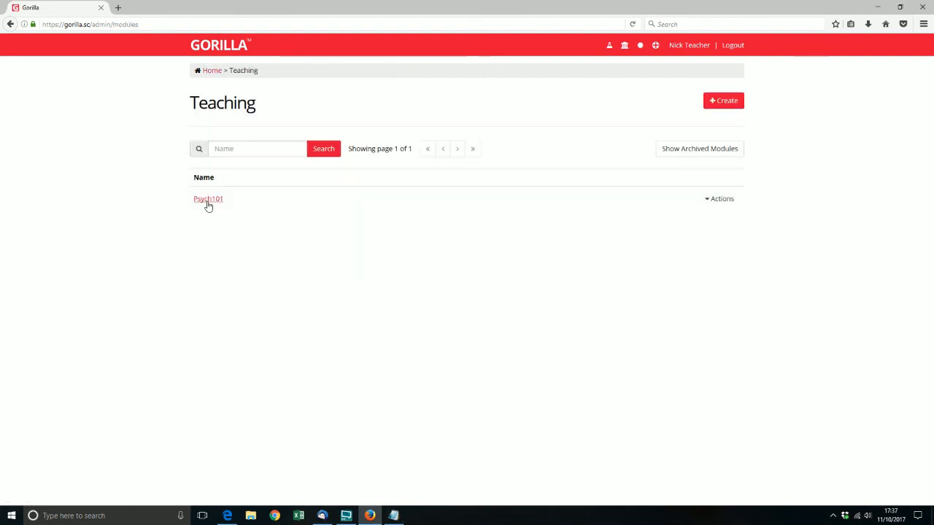
{"action": "left_click", "coordinate": [208, 202]}
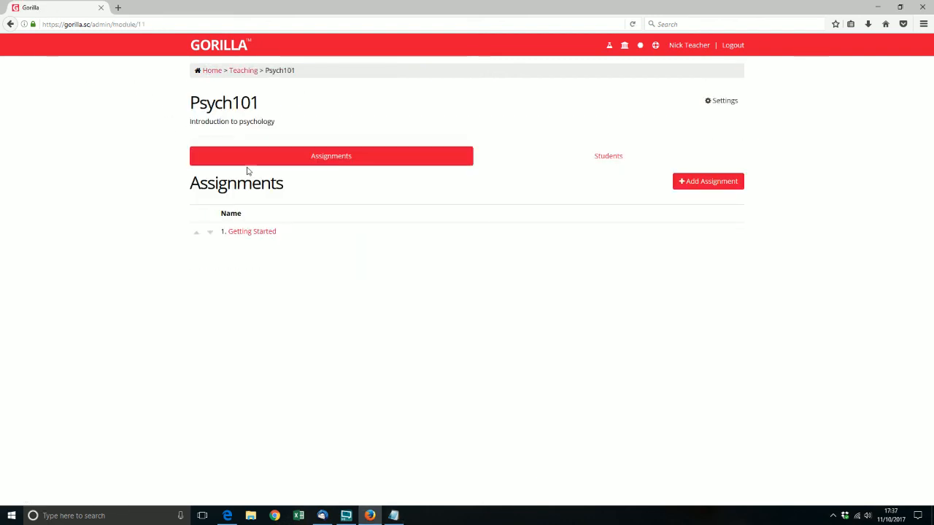
Add a new assignment named "Assignment 2" to the Psych101 module and return to the module's assignment list.
{"action": "left_click", "coordinate": [725, 183]}
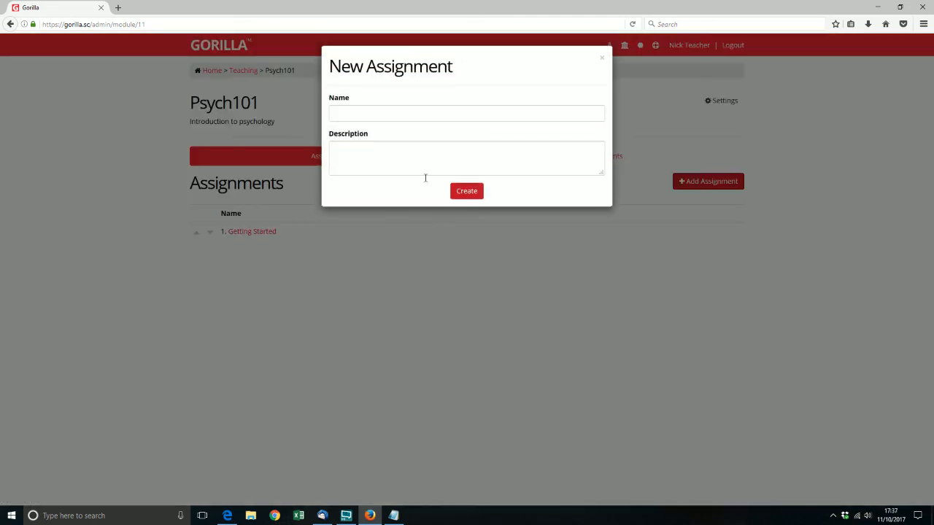
{"action": "left_click", "coordinate": [353, 115]}
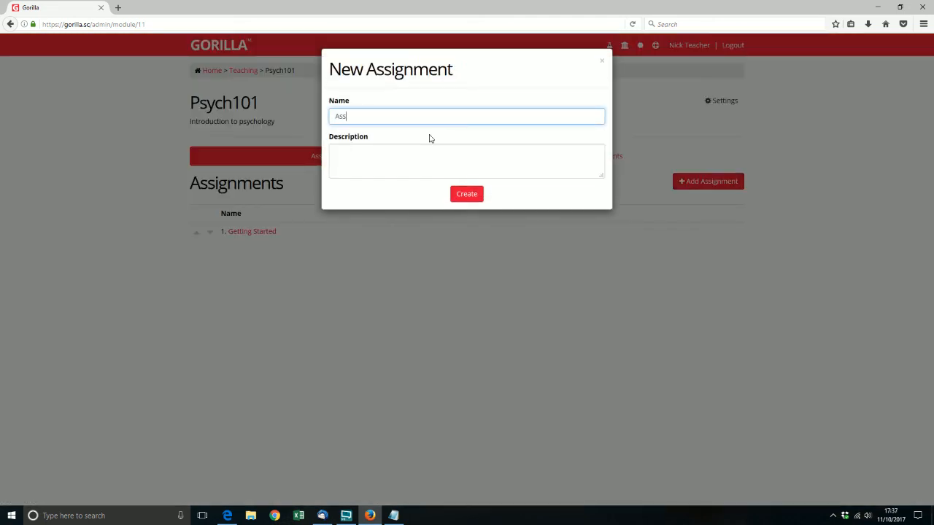
{"action": "type", "text": "Assignment 2"}
{"action": "left_click", "coordinate": [457, 197]}
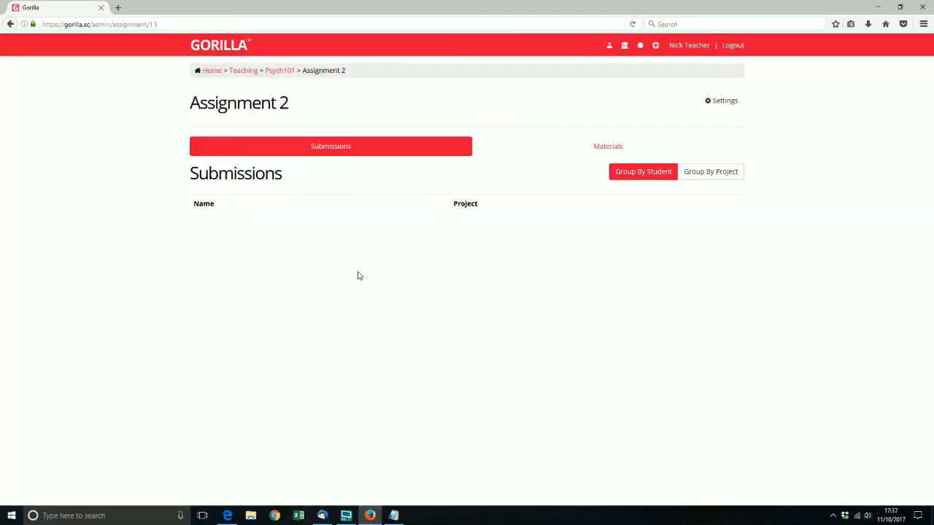
{"action": "left_click", "coordinate": [278, 71]}
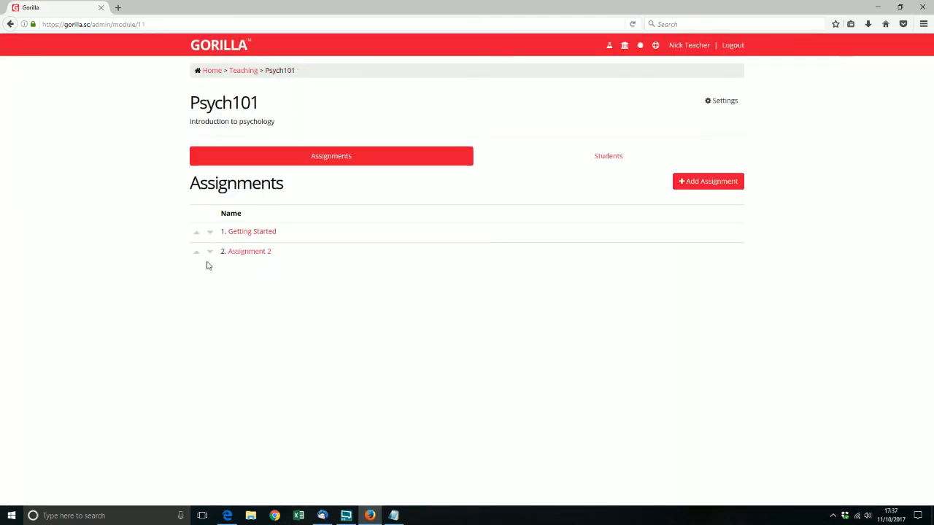
Switch to the student's account in Edge and view the assignment list of the Psych101 module.
{"action": "left_click", "coordinate": [226, 515]}
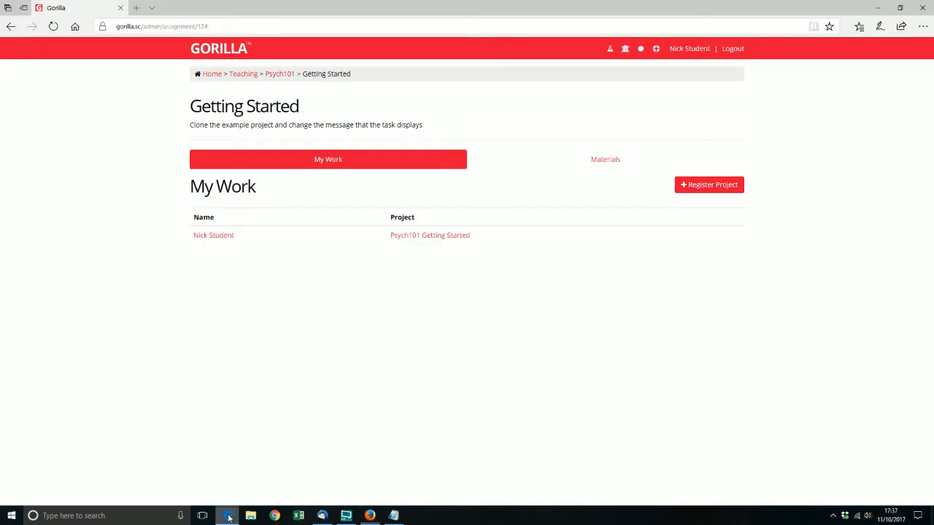
{"action": "left_click", "coordinate": [279, 75]}
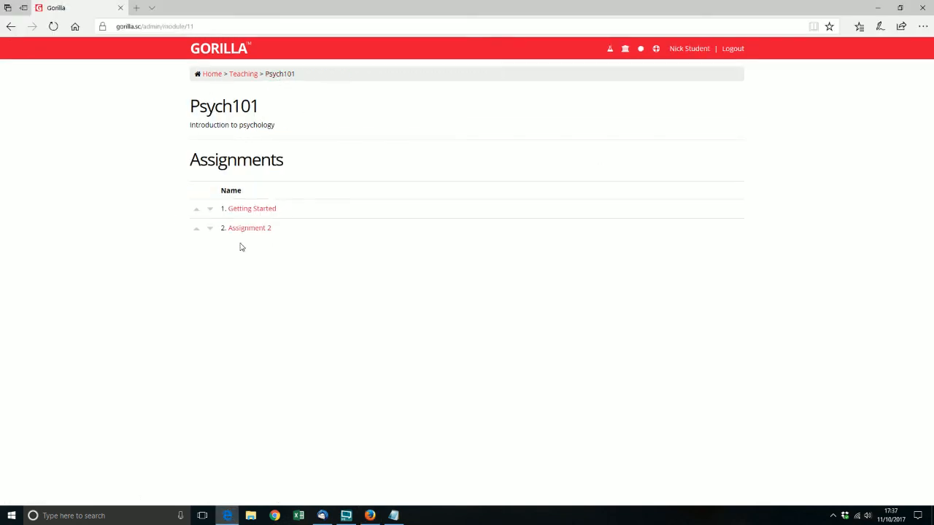
Move Assignment 2 above Getting Started in the teacher's account in Firefox, and refresh the student's assignment list in Edge.
{"action": "left_click", "coordinate": [370, 515]}
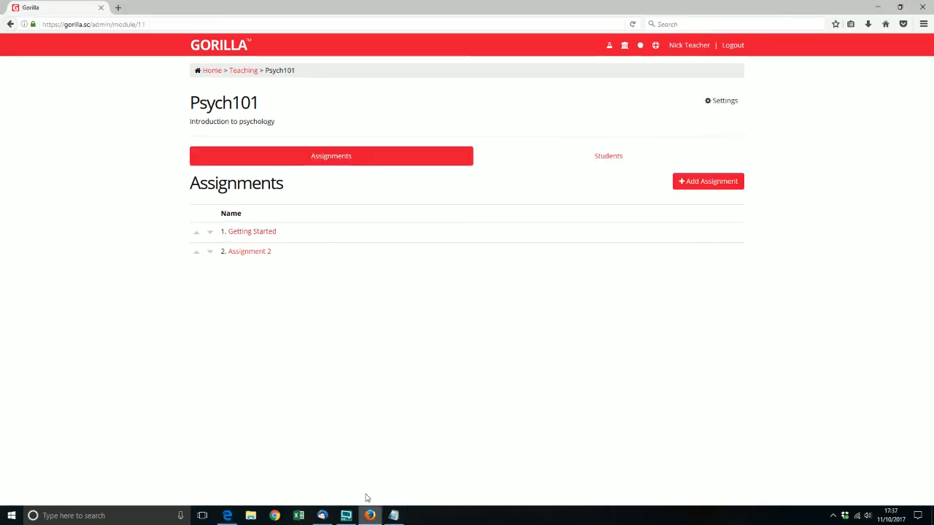
{"action": "left_click", "coordinate": [196, 254]}
{"action": "left_click", "coordinate": [227, 516]}
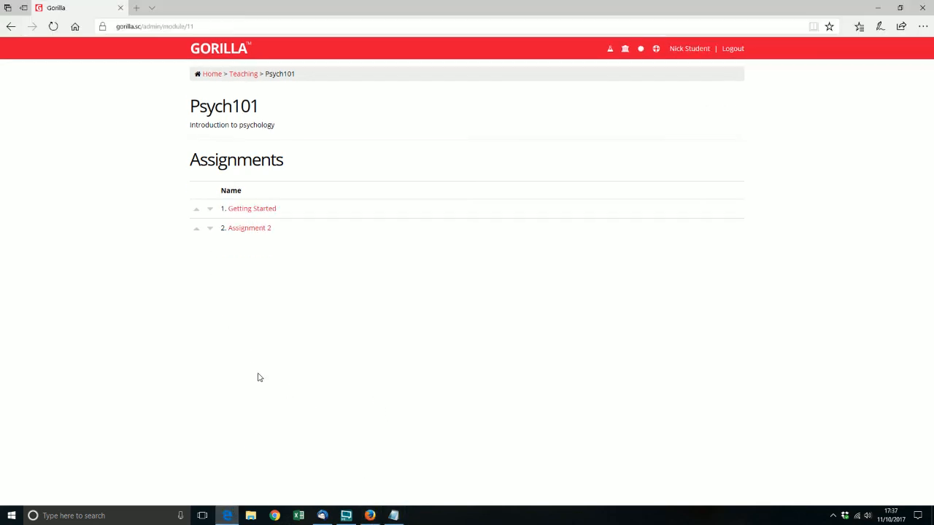
{"action": "left_click", "coordinate": [54, 26]}
Switch to the teacher's account in Firefox and create a new teaching module named "Psych102".
{"action": "left_click", "coordinate": [370, 515]}
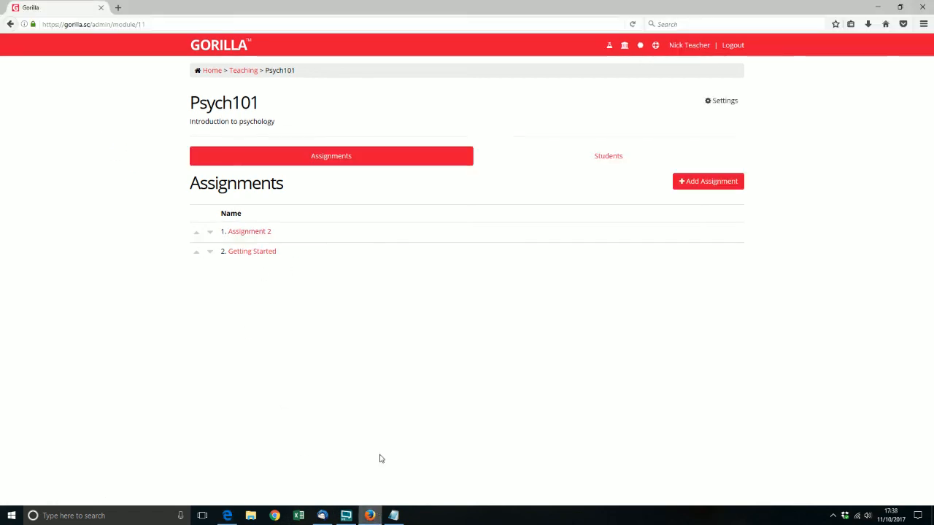
{"action": "left_click", "coordinate": [243, 70]}
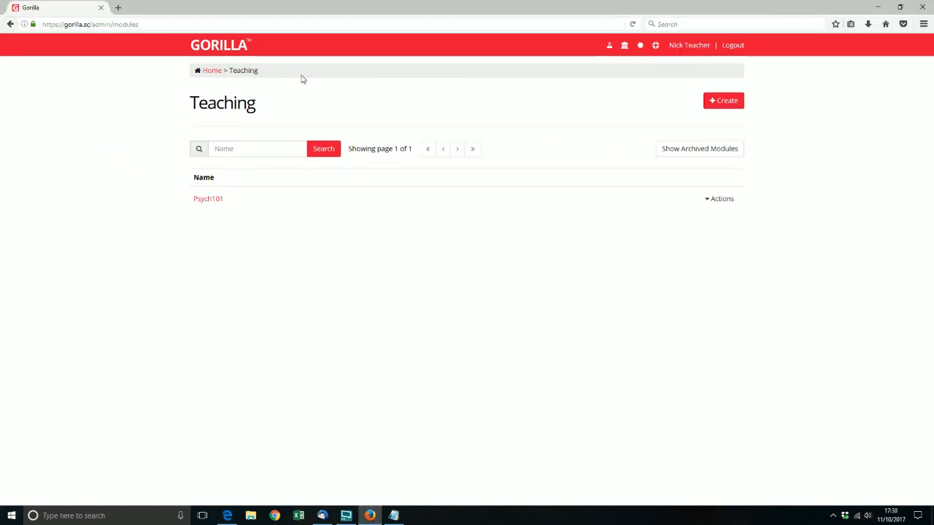
{"action": "left_click", "coordinate": [720, 100]}
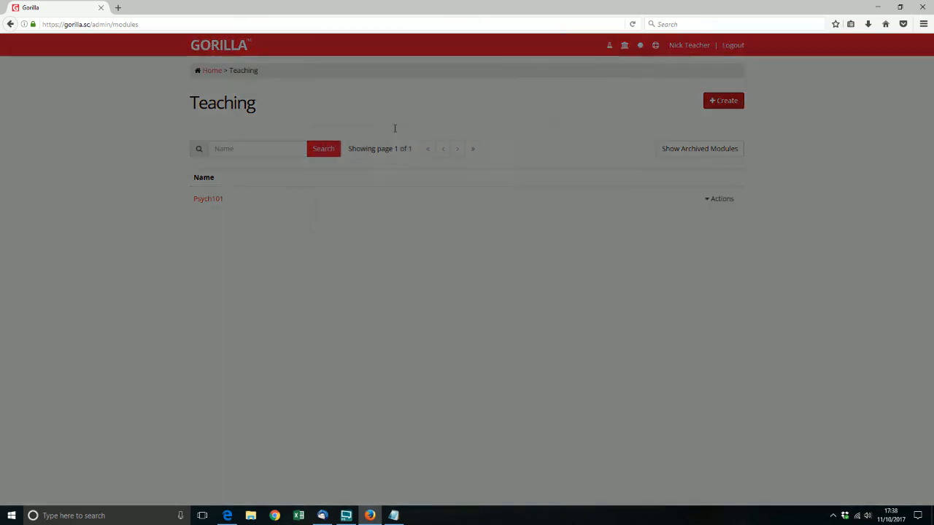
{"action": "left_click", "coordinate": [351, 117]}
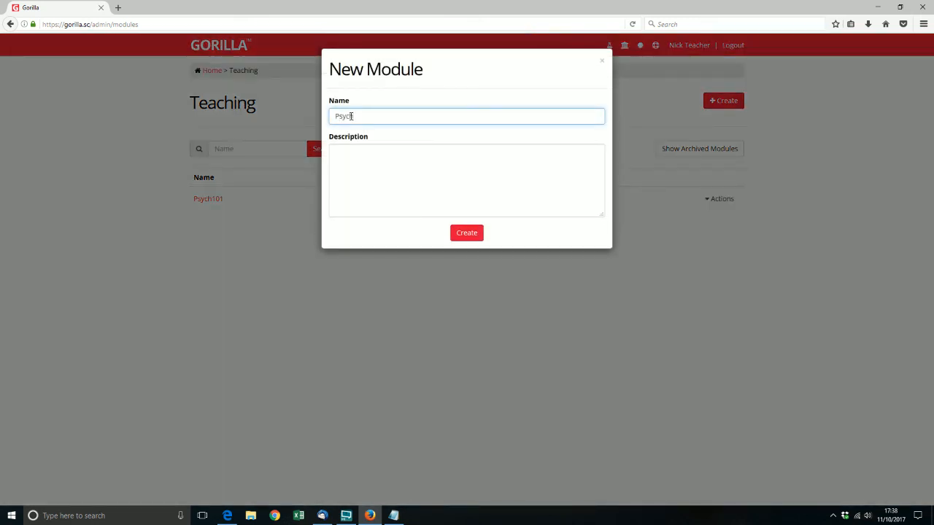
{"action": "left_click", "coordinate": [454, 234]}
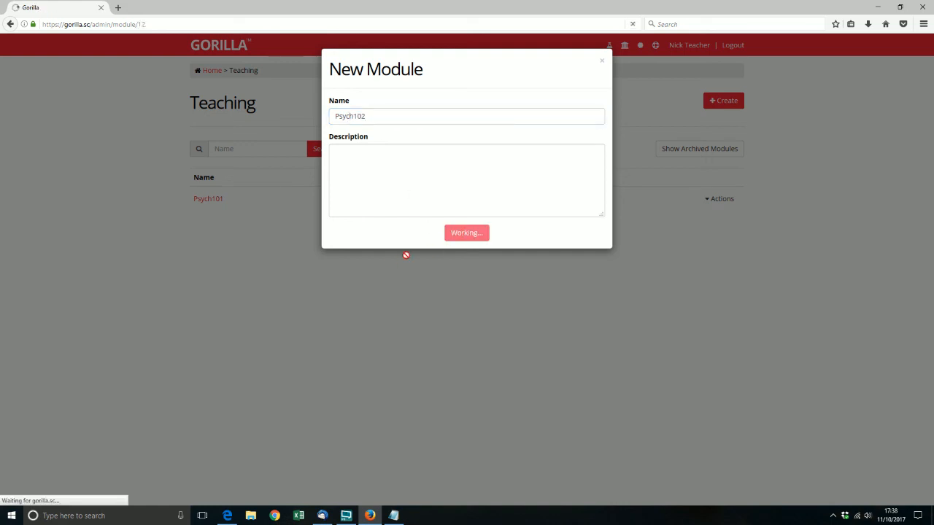
Import the student list from the Psych101 module into Psych102 without replacing the existing list.
{"action": "left_click", "coordinate": [542, 151]}
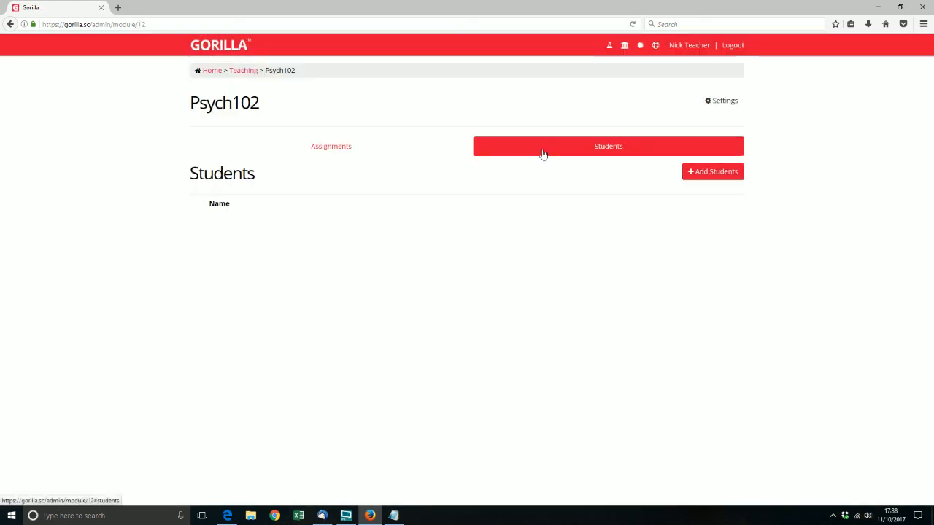
{"action": "left_click", "coordinate": [694, 177]}
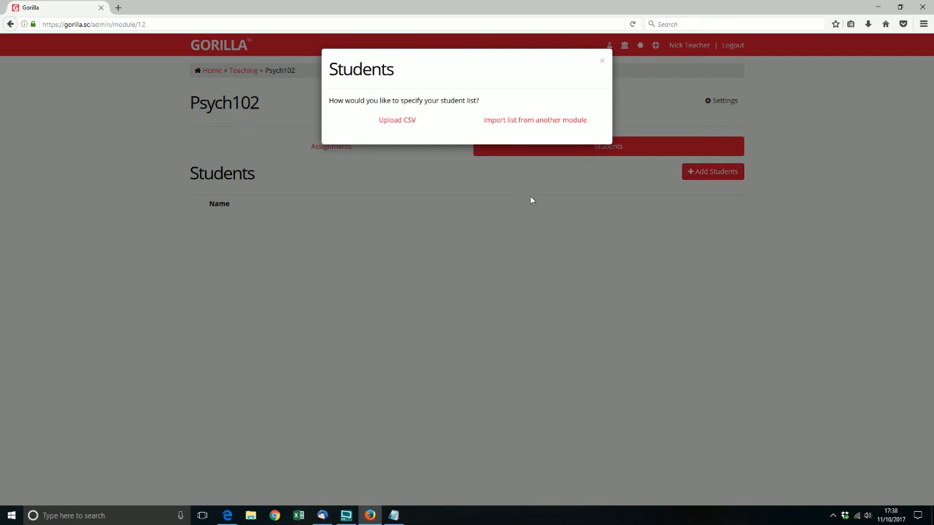
{"action": "left_click", "coordinate": [510, 124]}
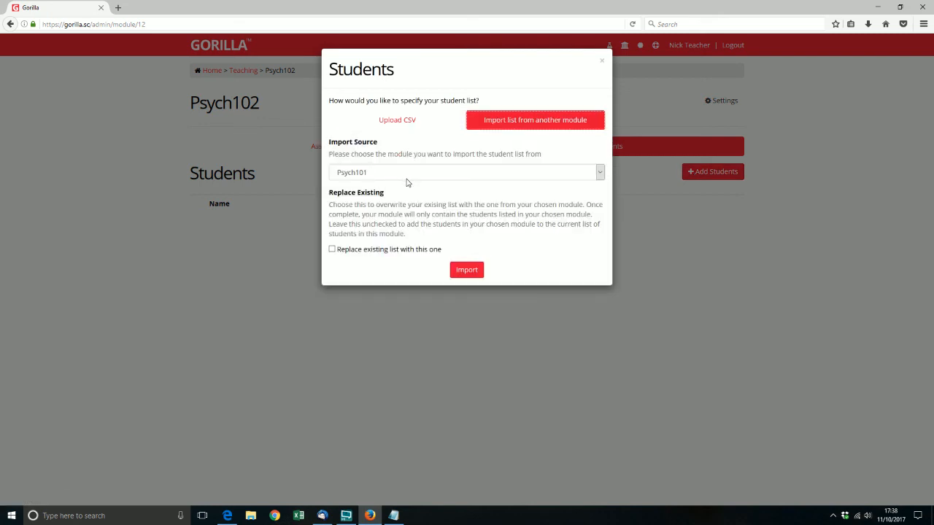
{"action": "left_click", "coordinate": [465, 271]}
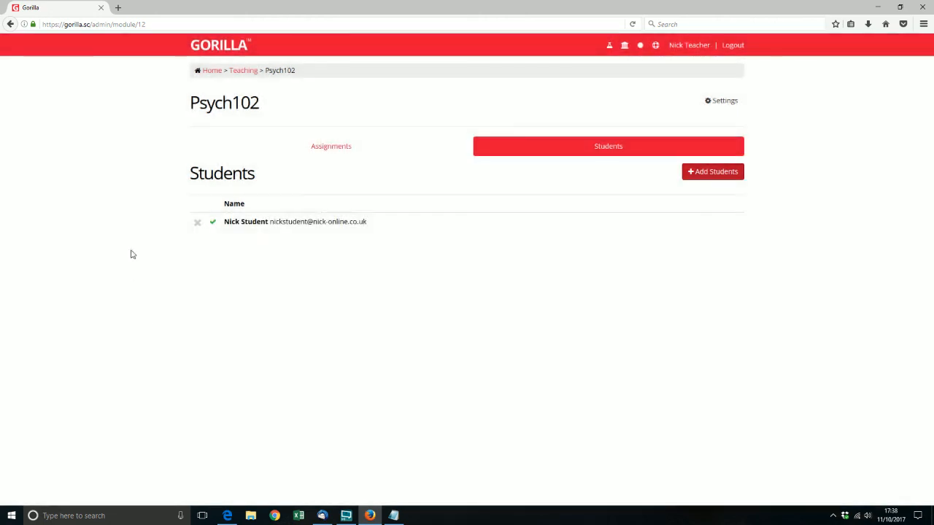
Switch to the student's account in Edge and view the list of teaching modules.
{"action": "left_click", "coordinate": [227, 516]}
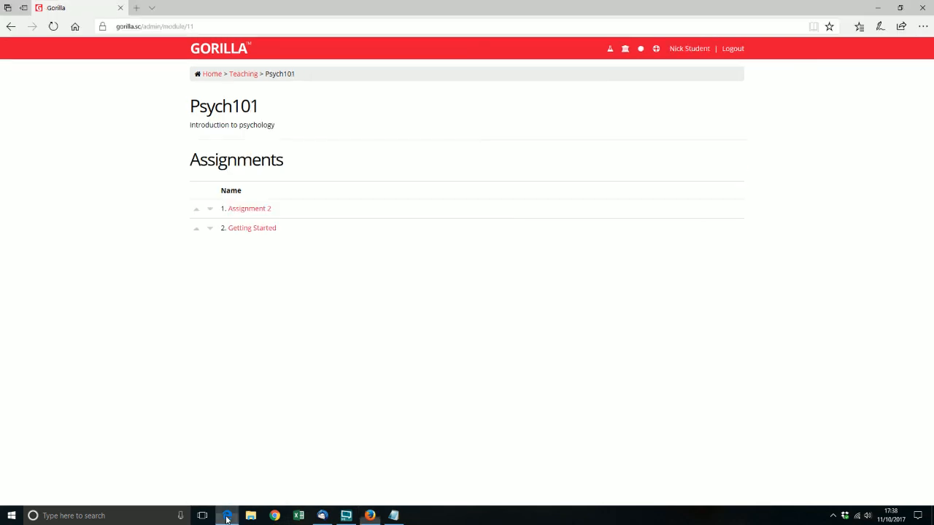
{"action": "left_click", "coordinate": [244, 78]}
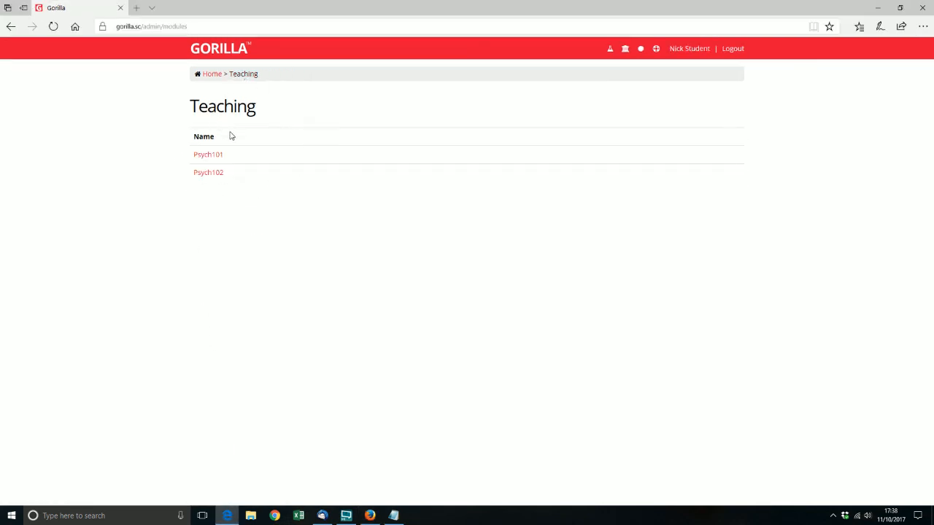
{"action": "key", "text": "alt+Tab"}
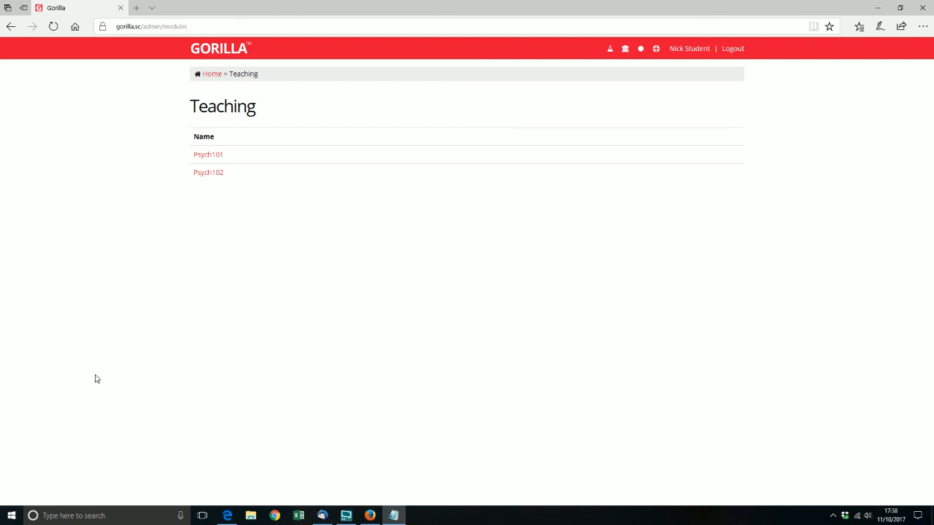
{"action": "left_click", "coordinate": [346, 515]}
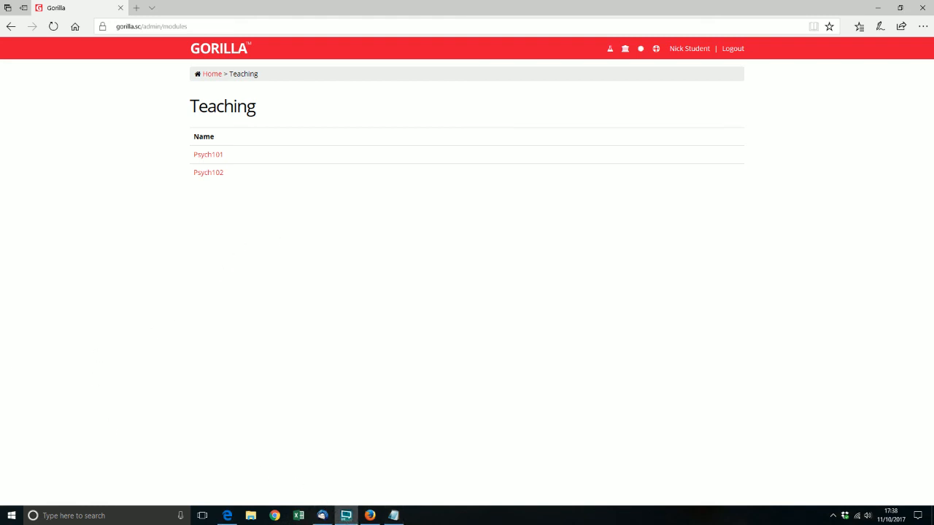